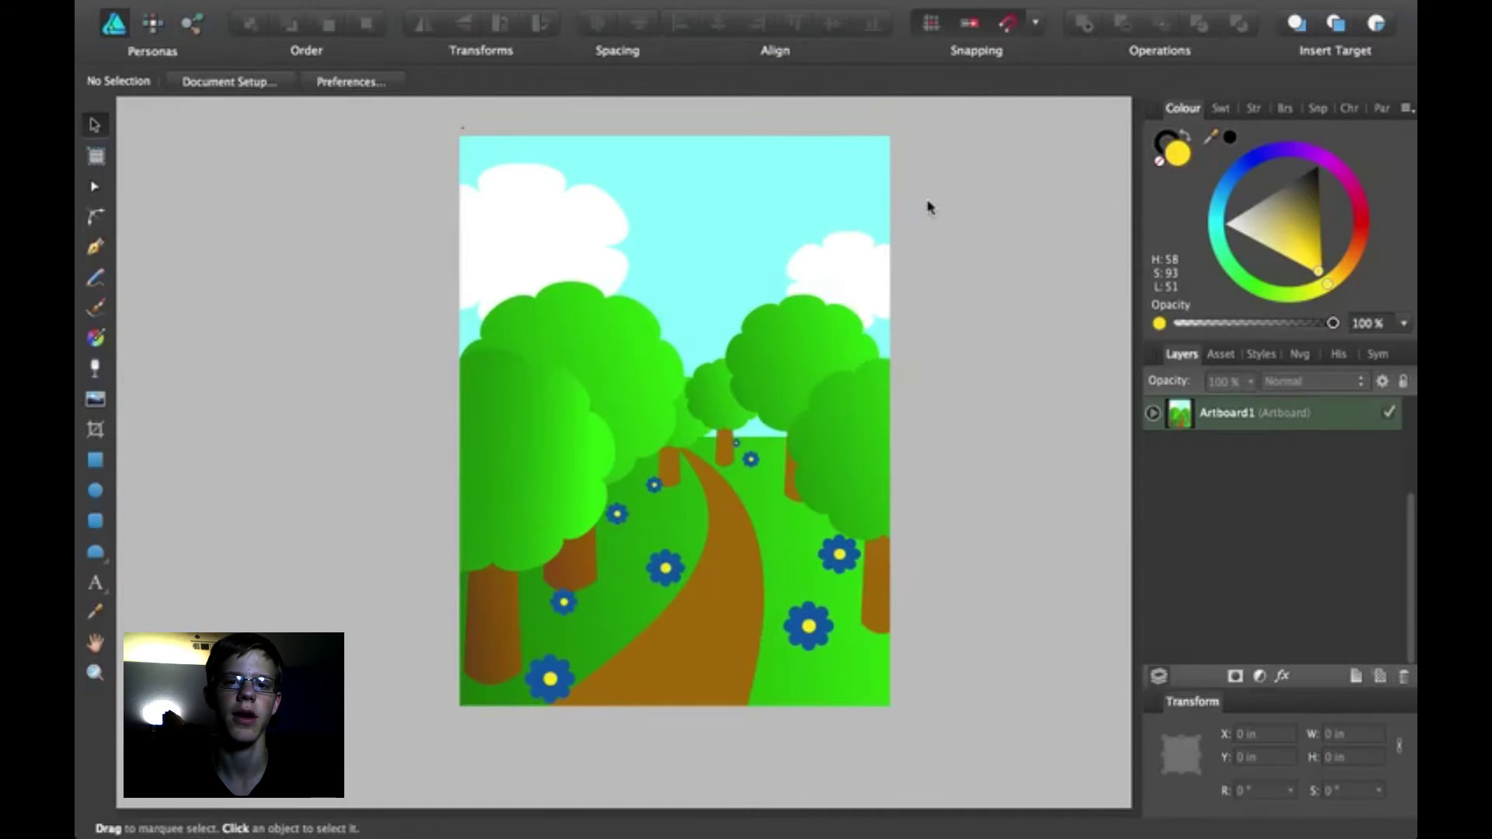
# Step: Look over the forest-path illustration, then browse the View Mode options and close them without choosing
pyautogui.scroll(1, 928, 206)
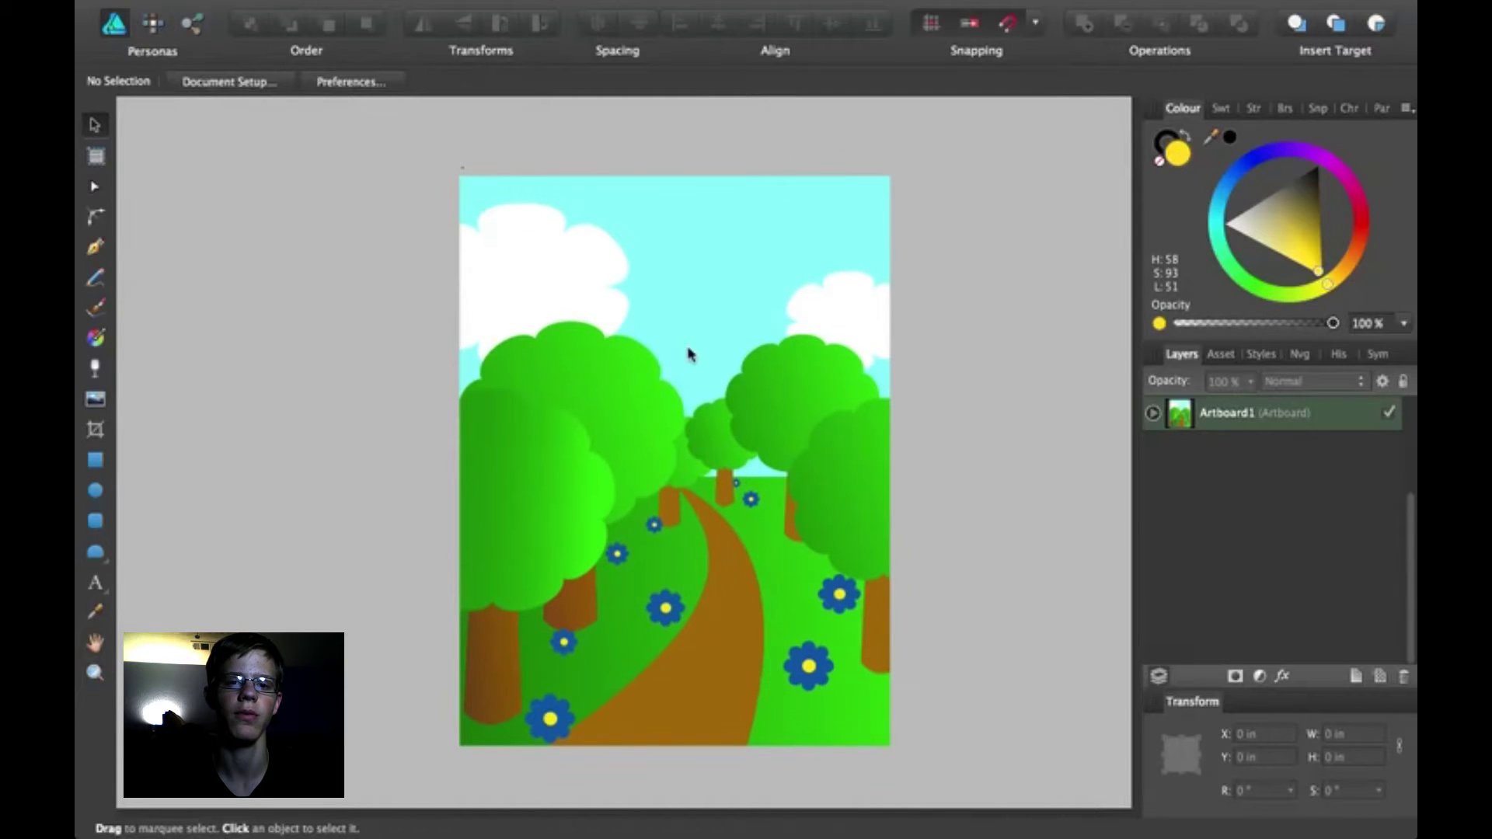
pyautogui.scroll(-1, 688, 354)
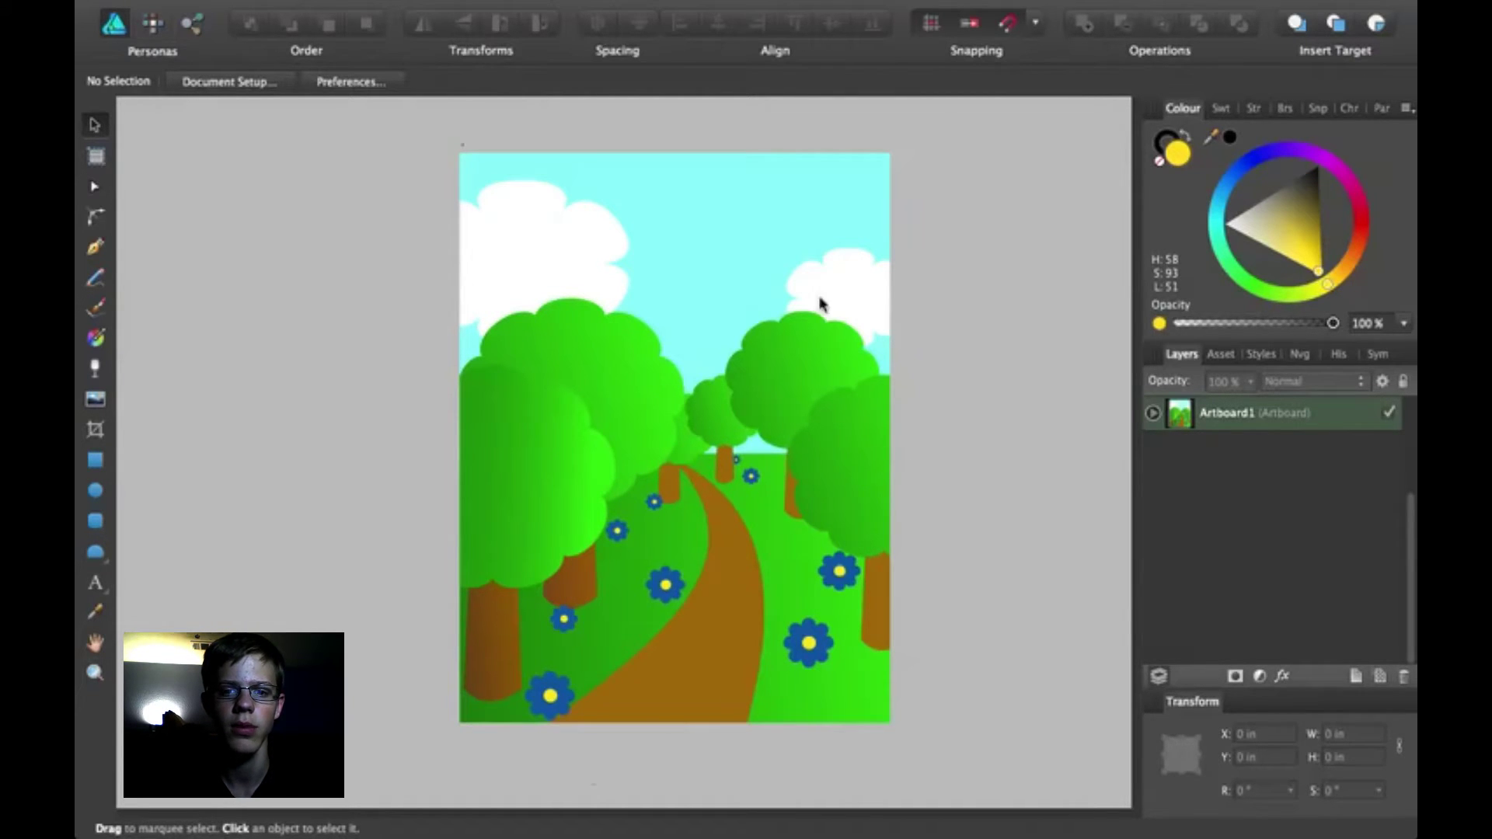
pyautogui.hscroll(1, 917, 381)
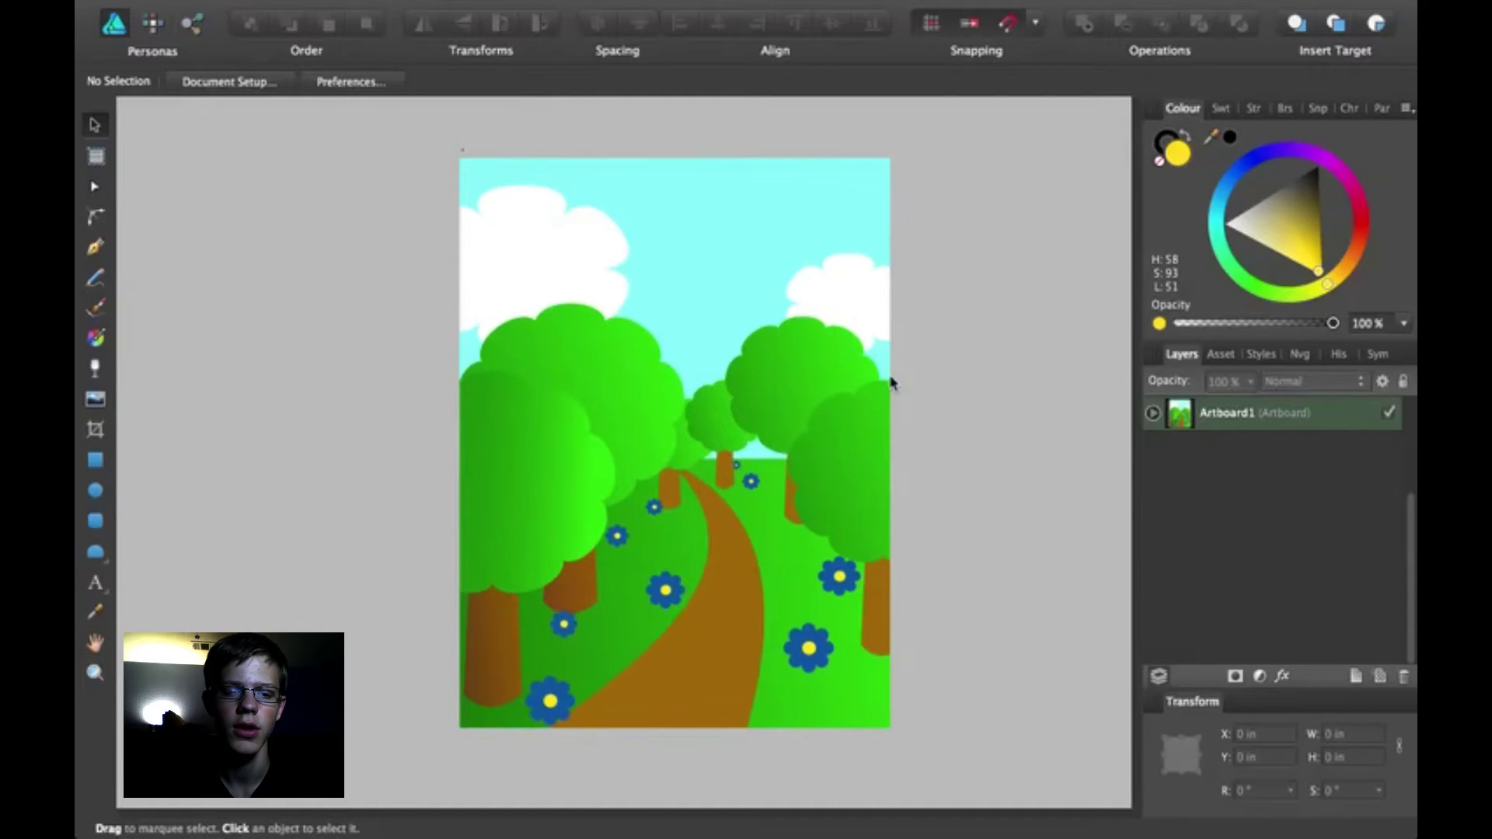
pyautogui.hscroll(3, 796, 412)
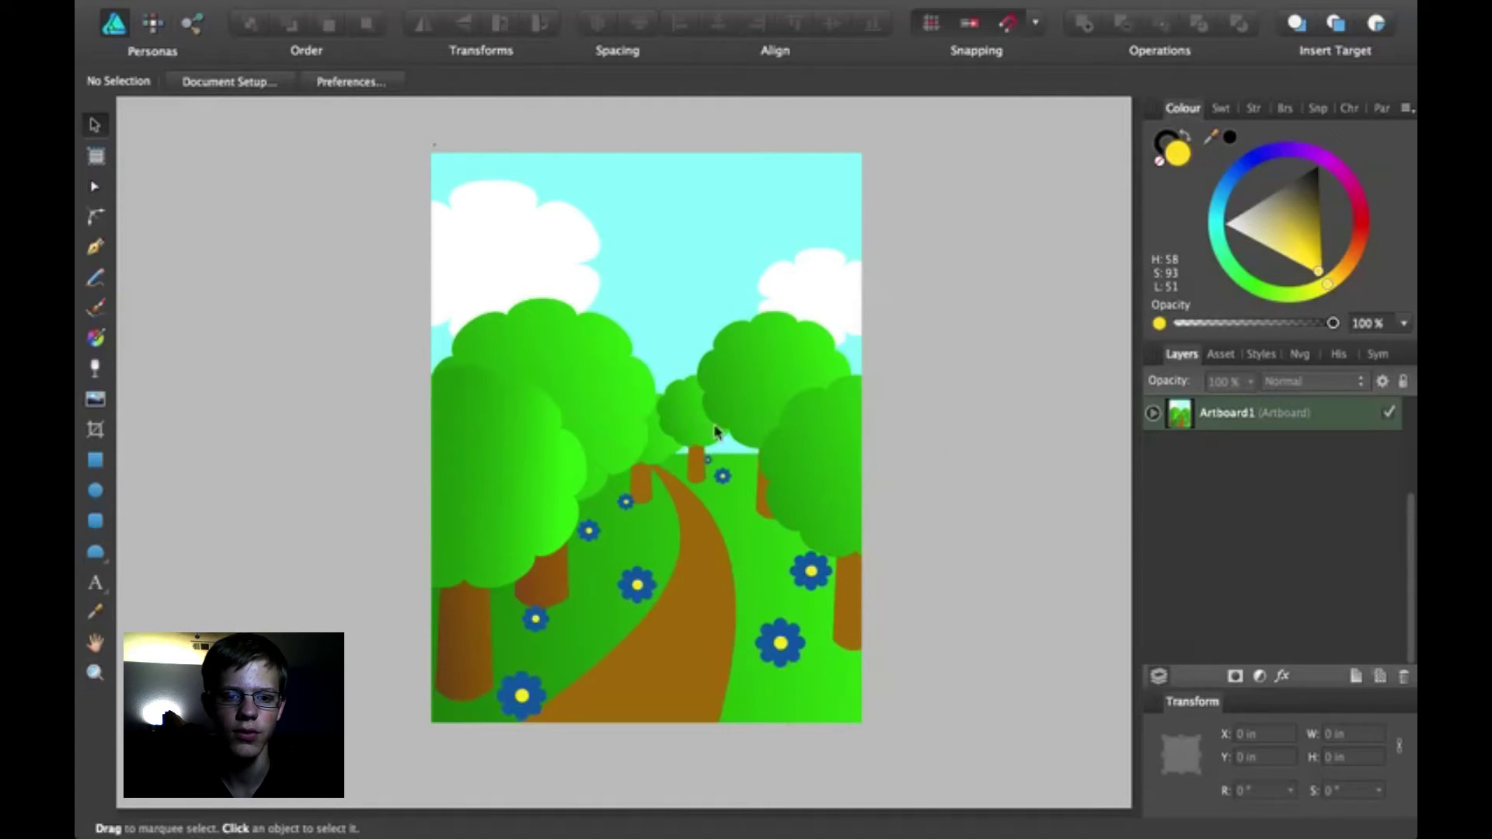
pyautogui.scroll(1, 652, 478)
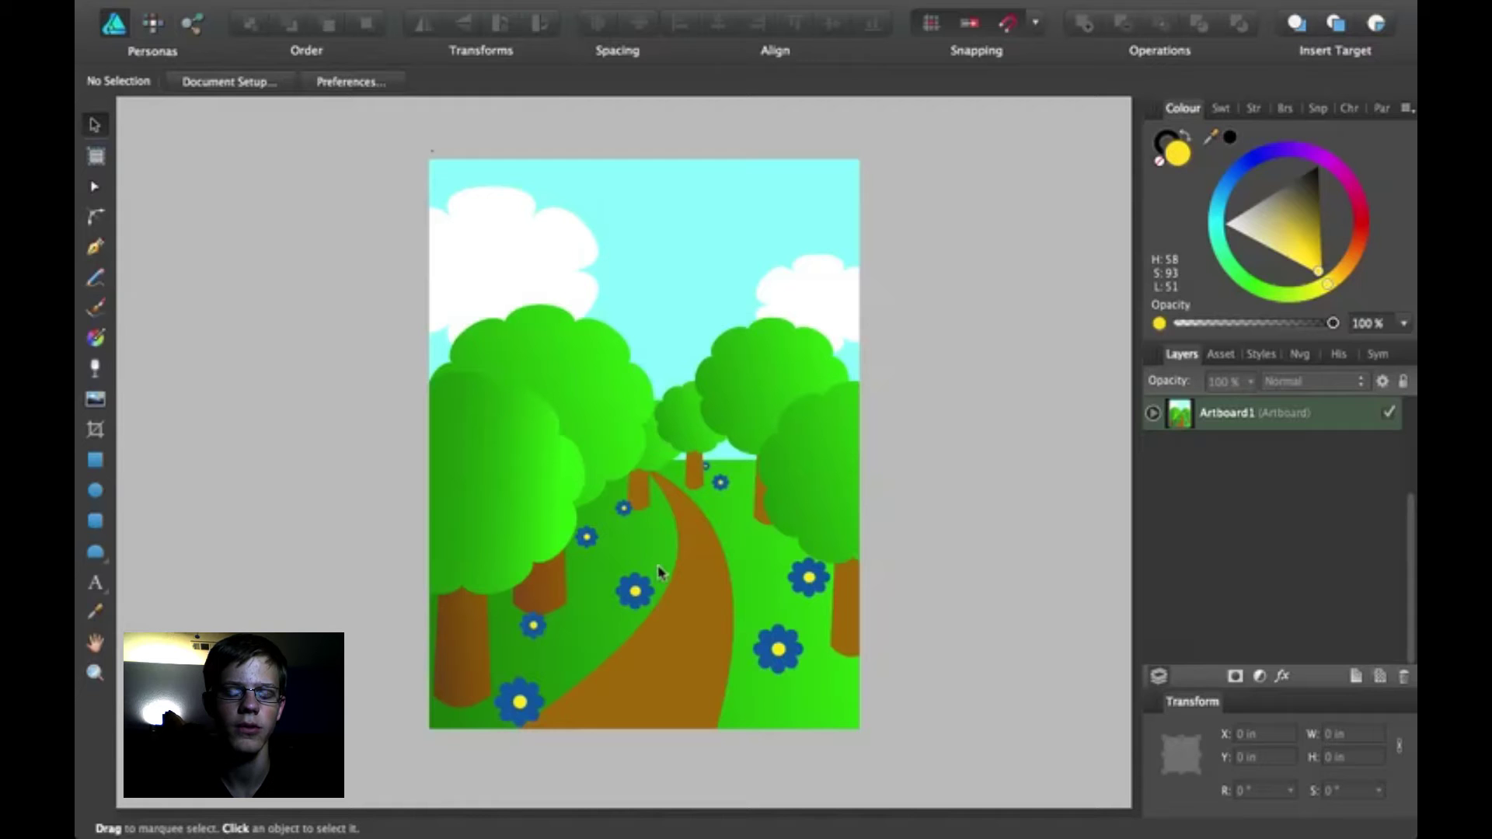
pyautogui.hscroll(-1, 662, 578)
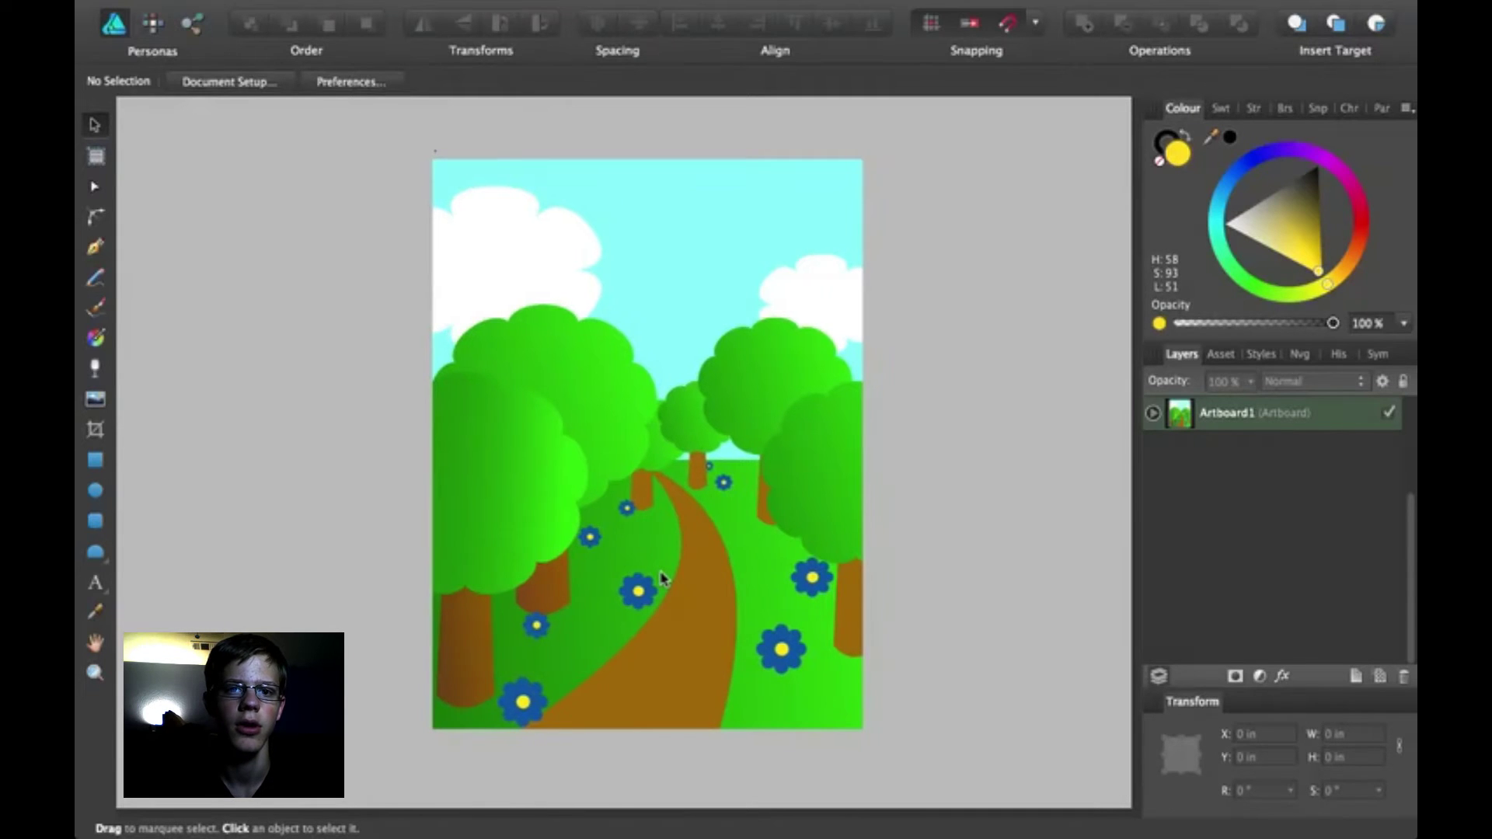
pyautogui.scroll(-1, 812, 403)
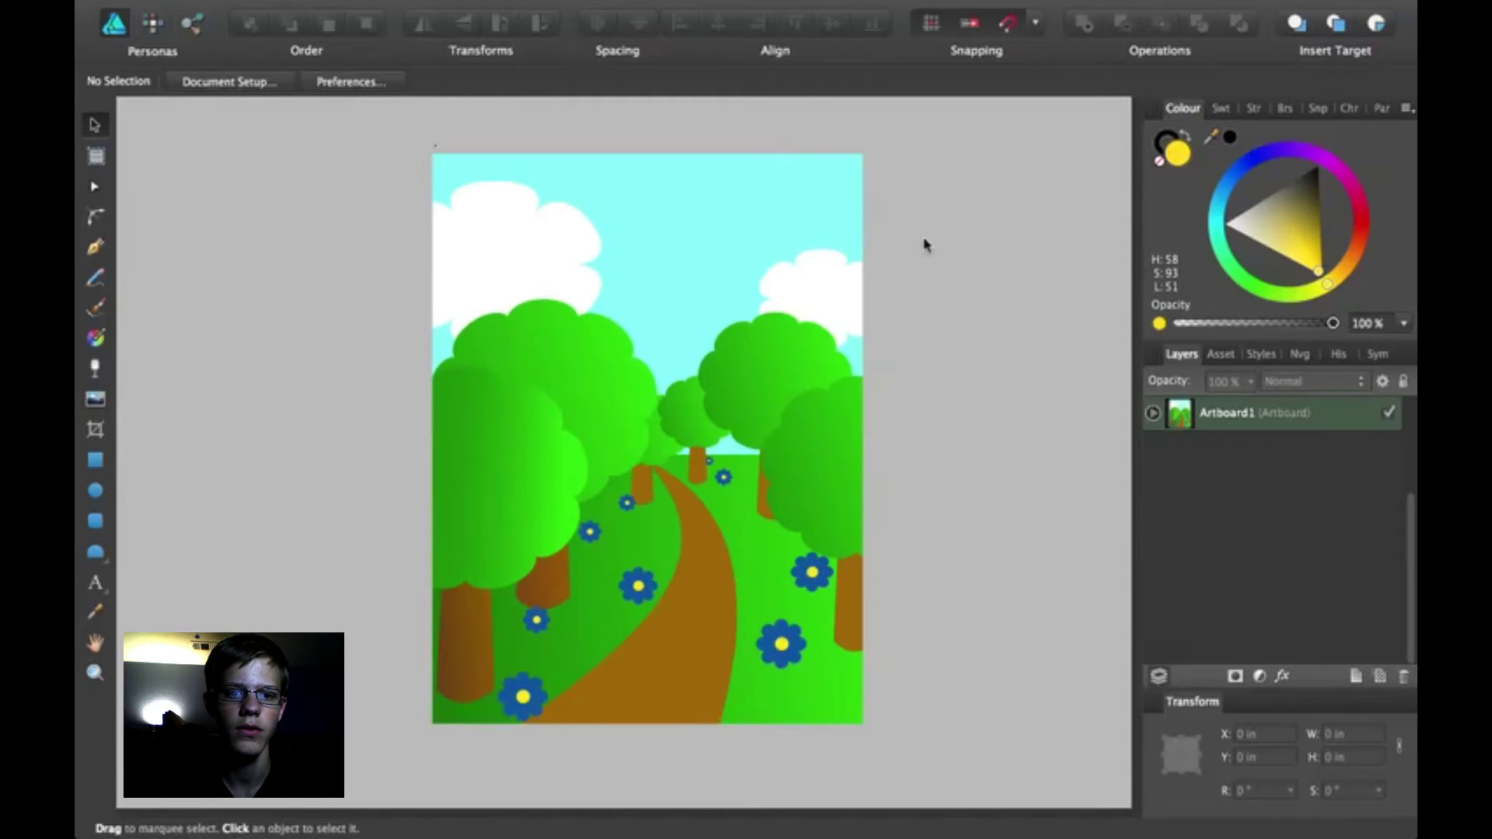
pyautogui.moveTo(662, 7)
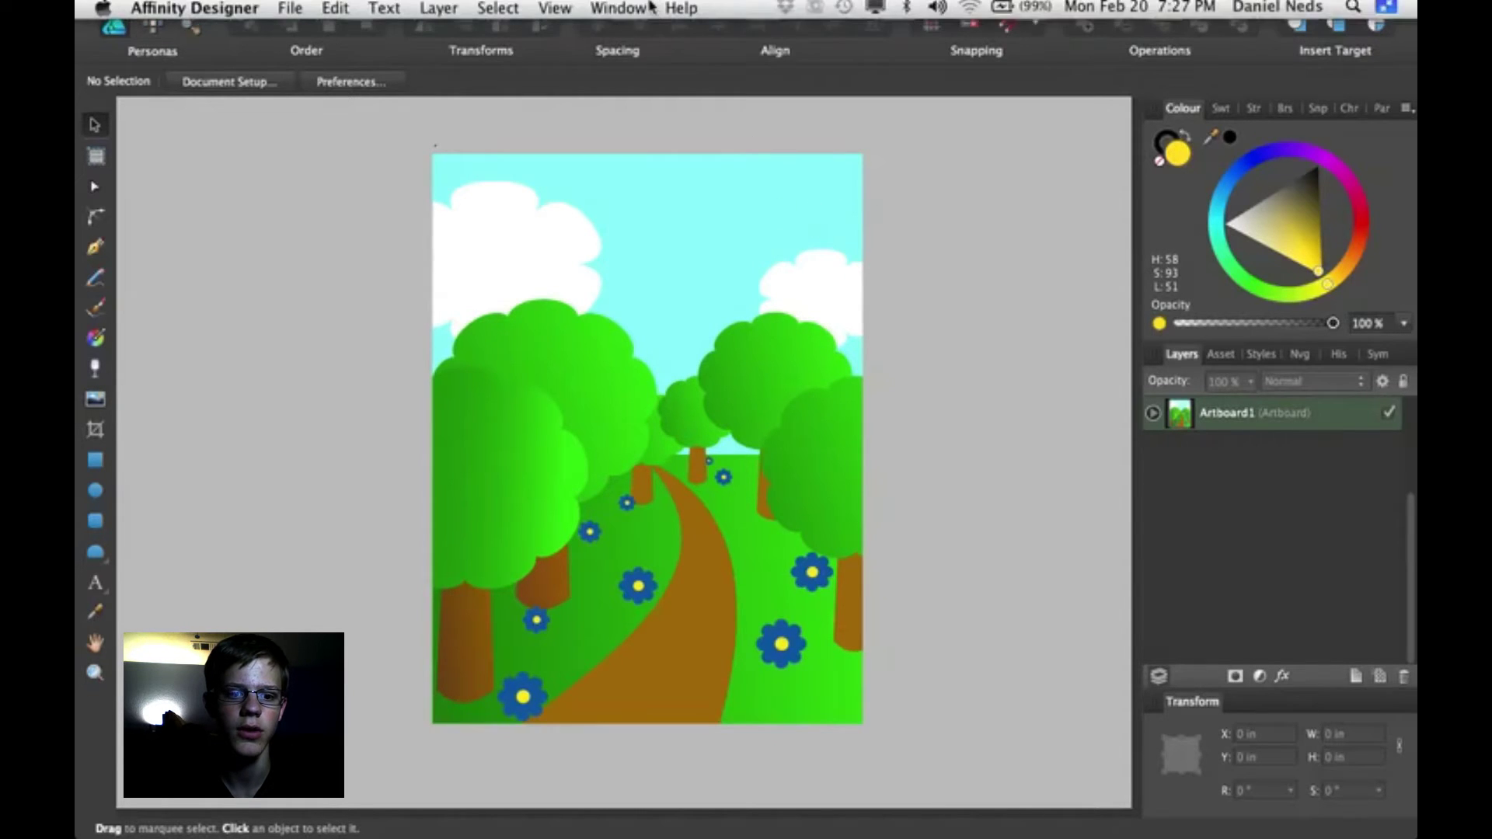
pyautogui.click(555, 11)
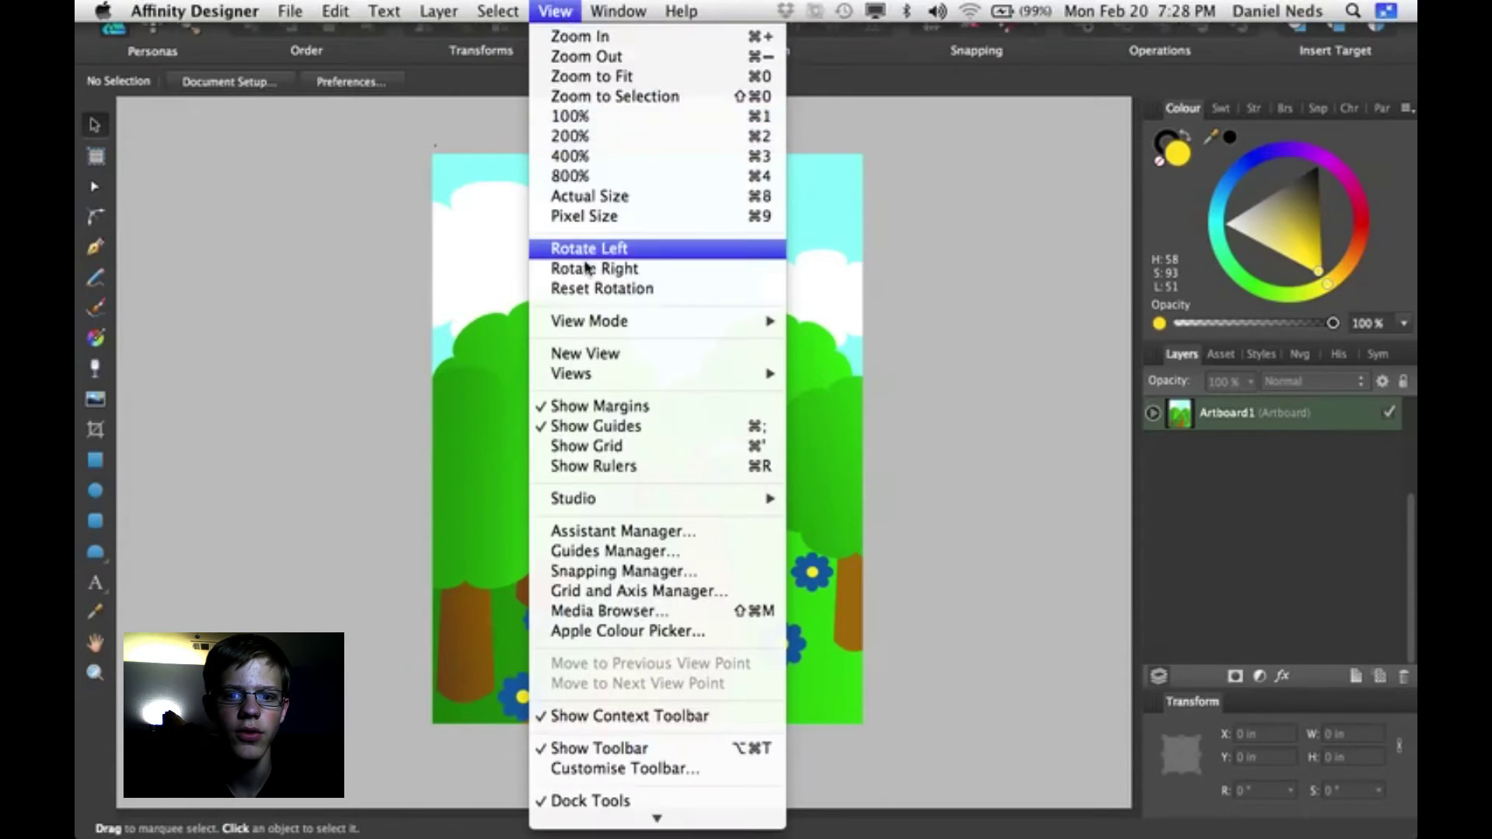
pyautogui.moveTo(617, 323)
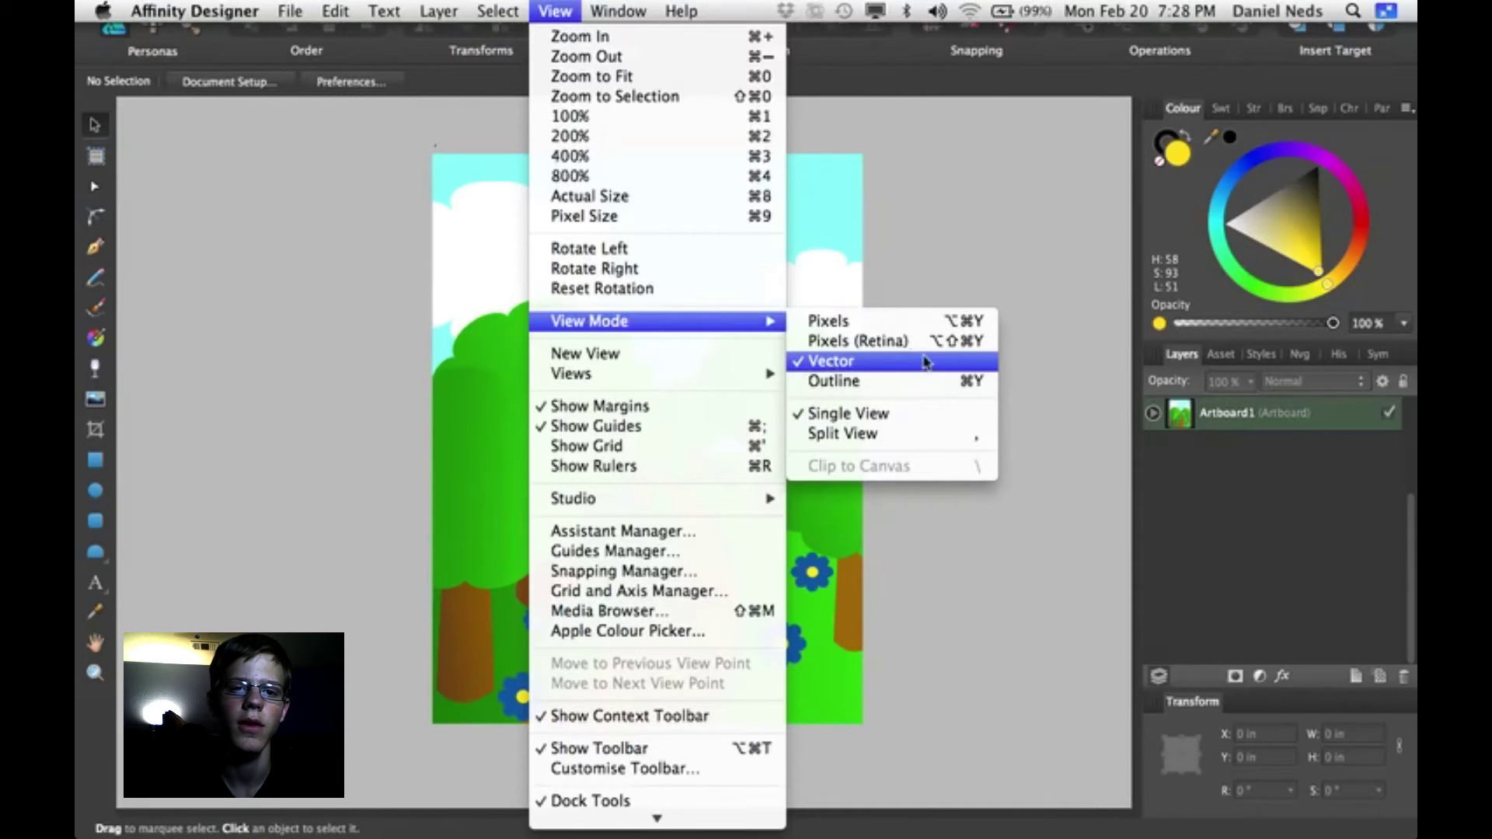
pyautogui.moveTo(727, 321)
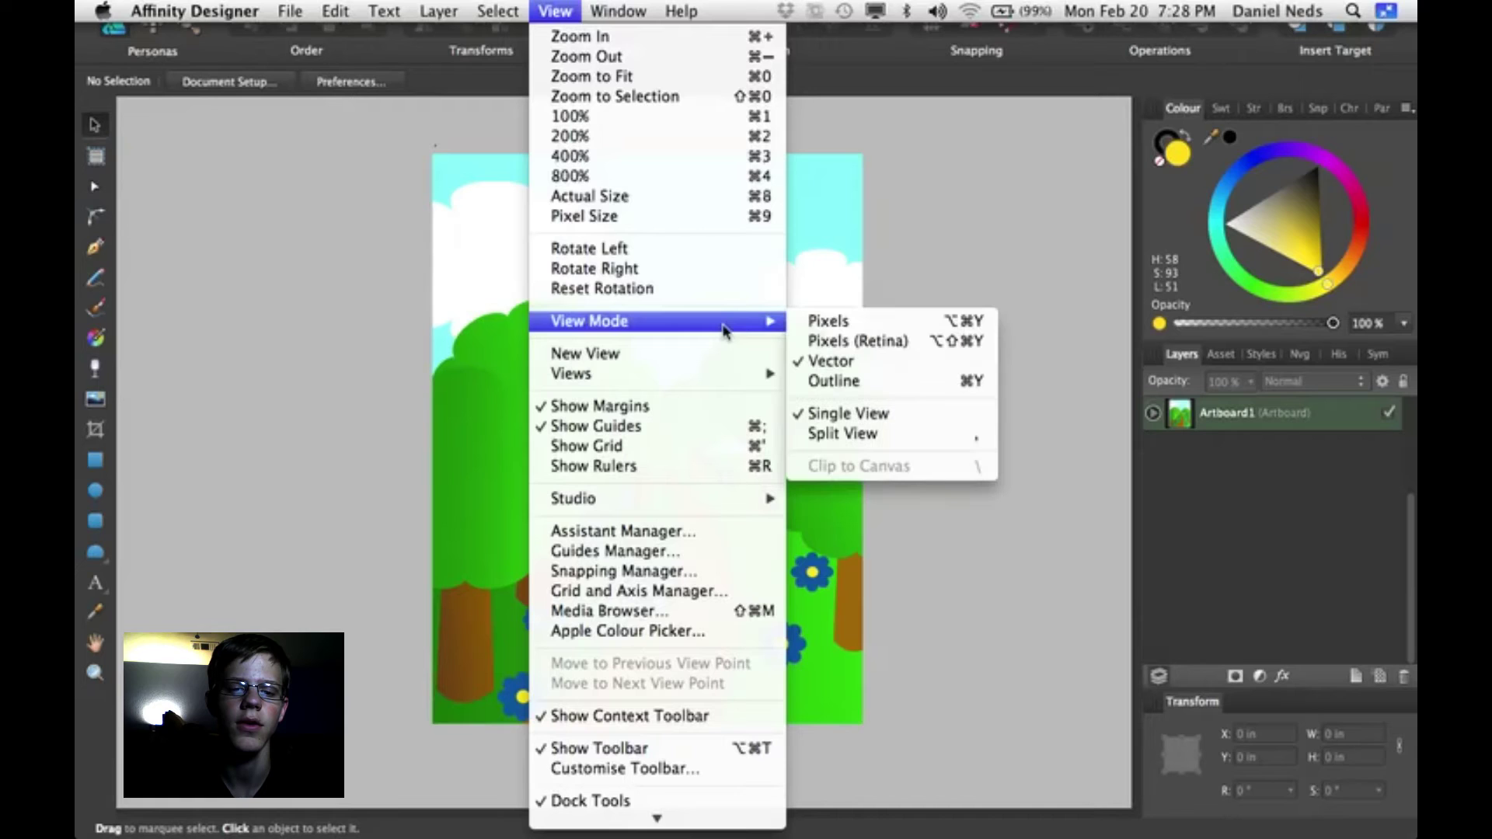
pyautogui.click(910, 216)
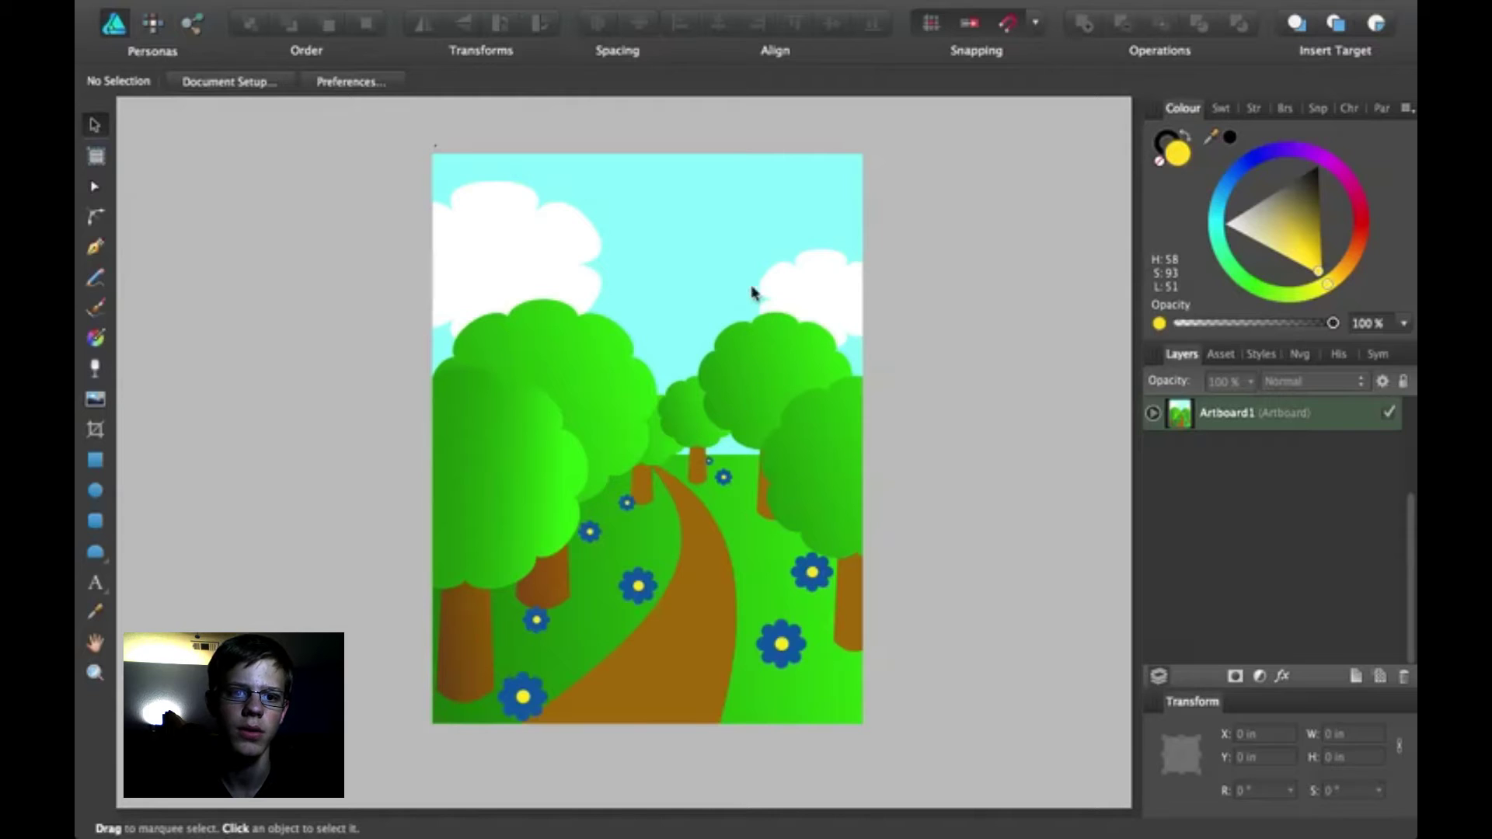
# Step: Set the canvas view mode to Pixels
pyautogui.moveTo(626, 4)
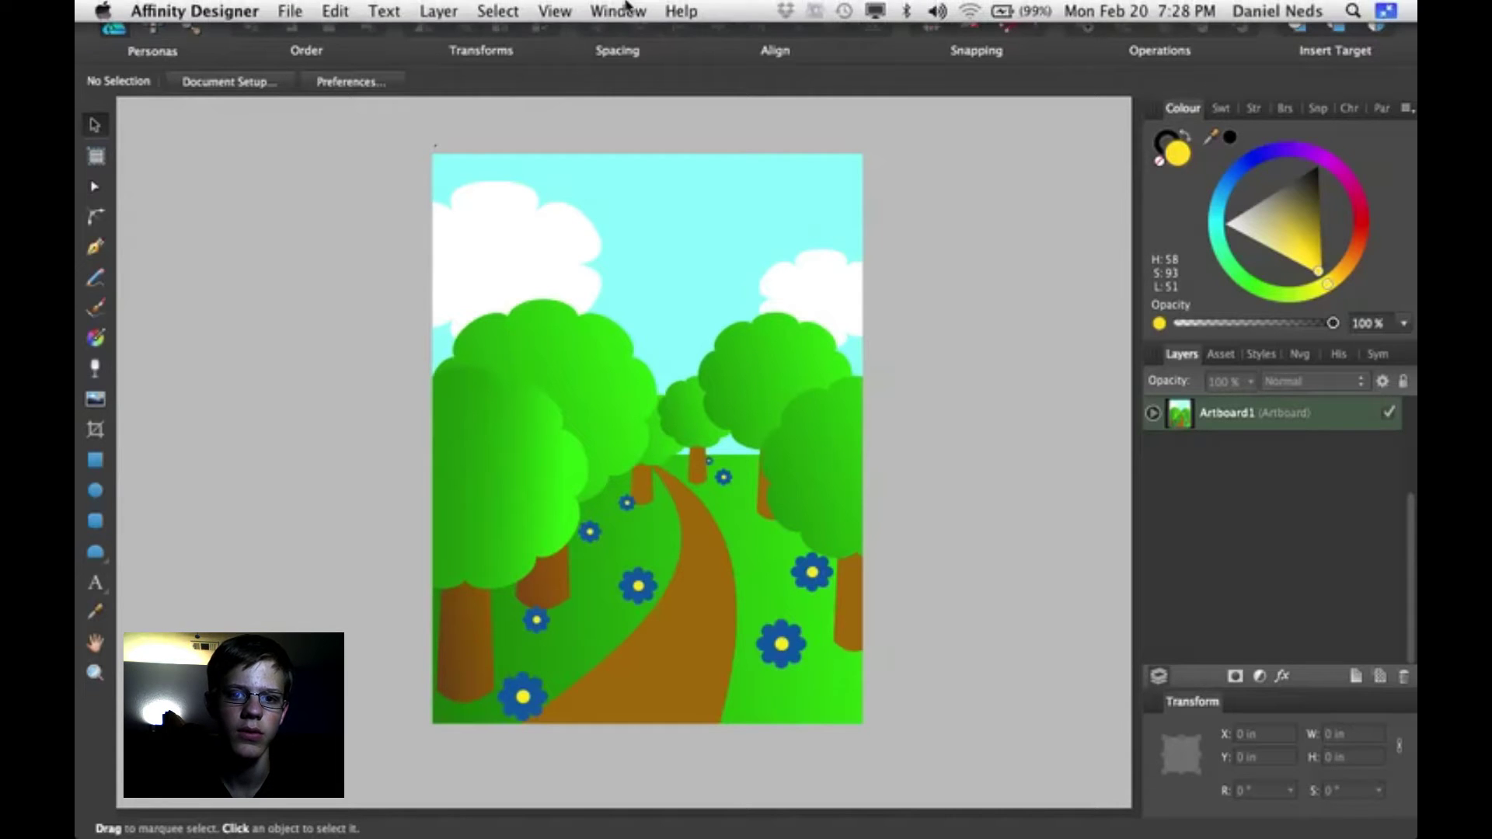
pyautogui.click(552, 10)
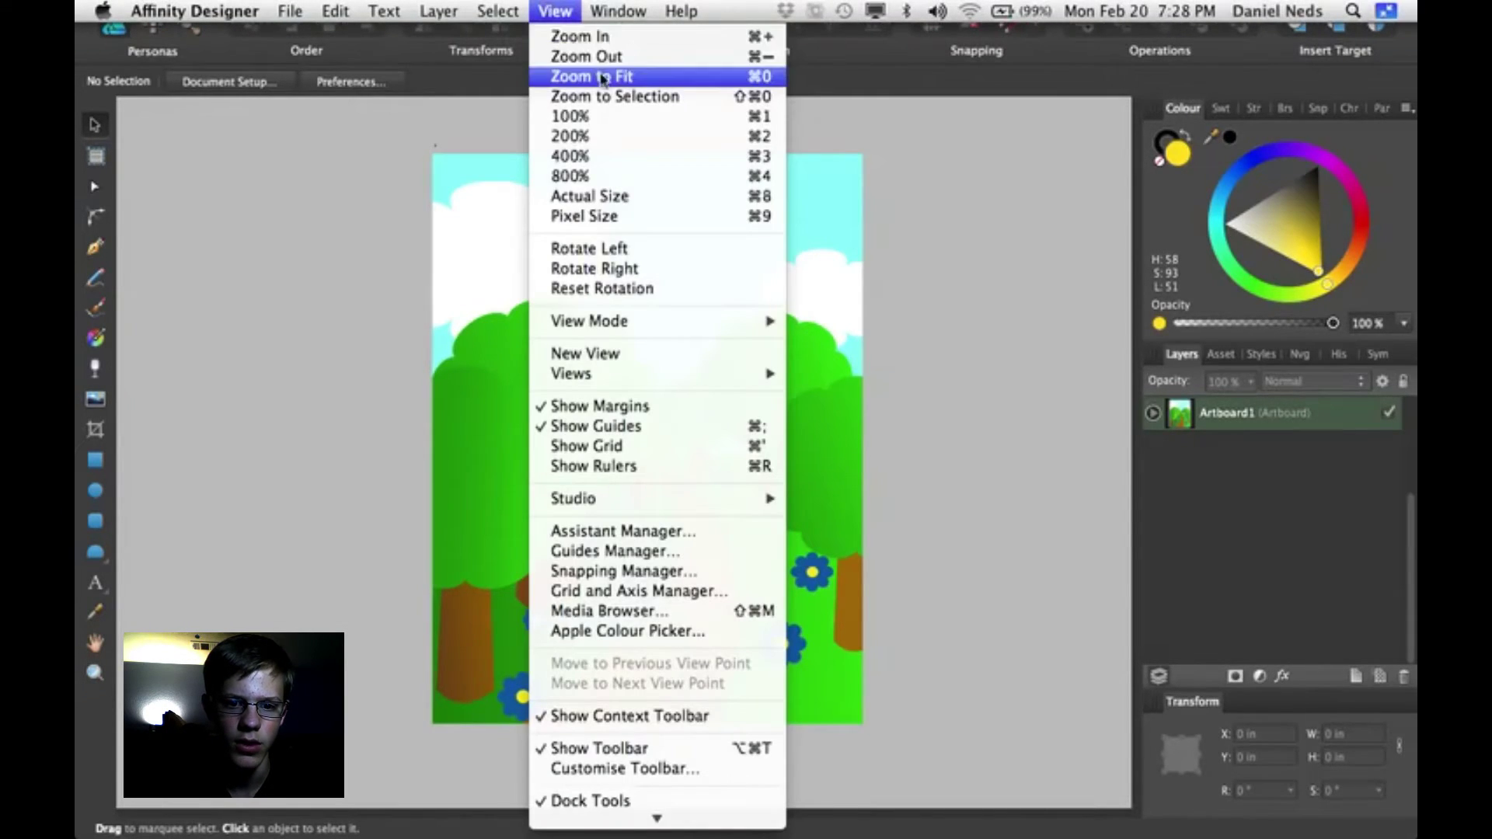
pyautogui.moveTo(736, 325)
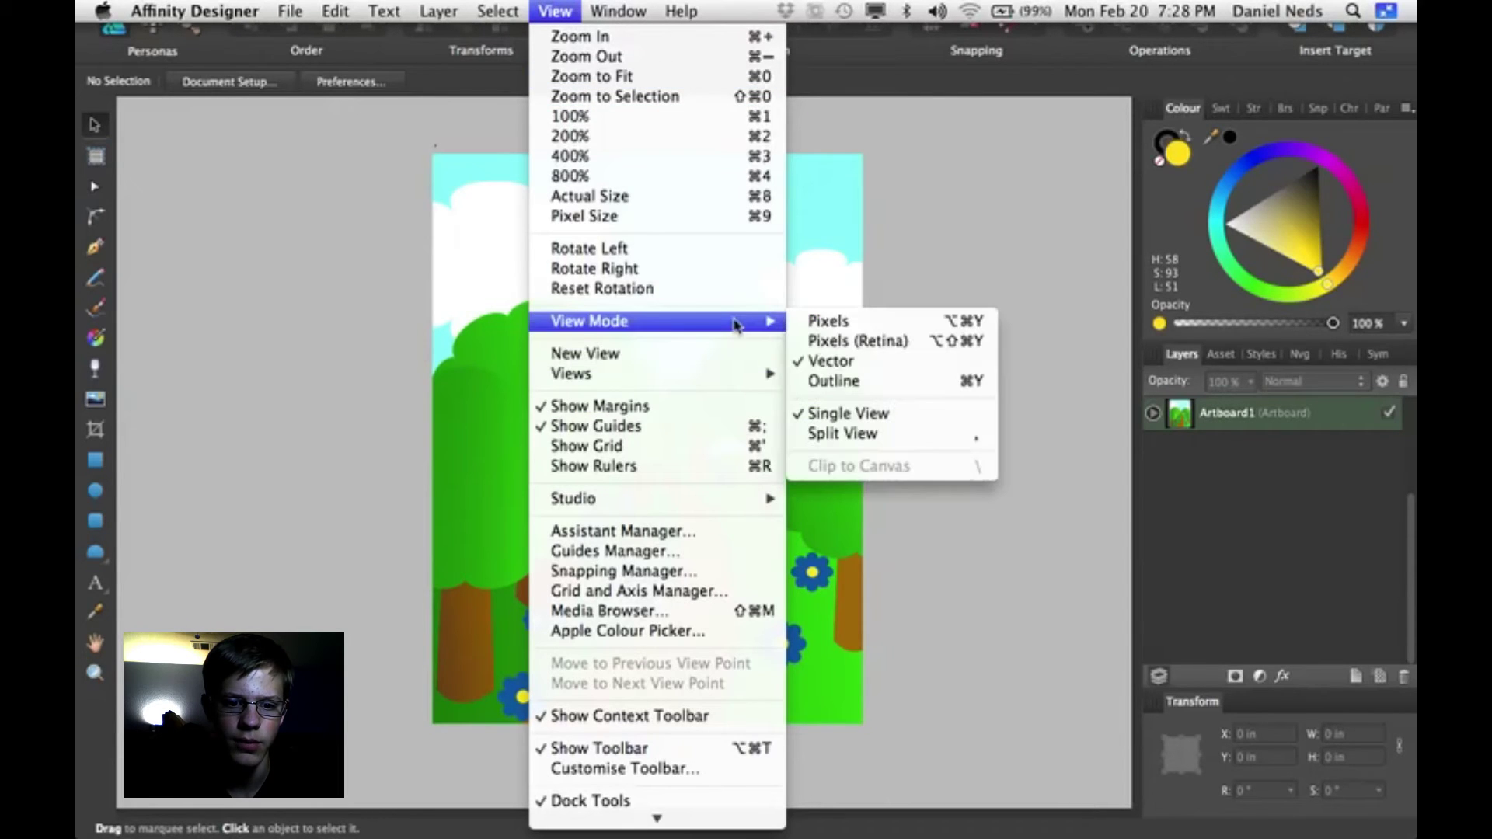
pyautogui.click(823, 324)
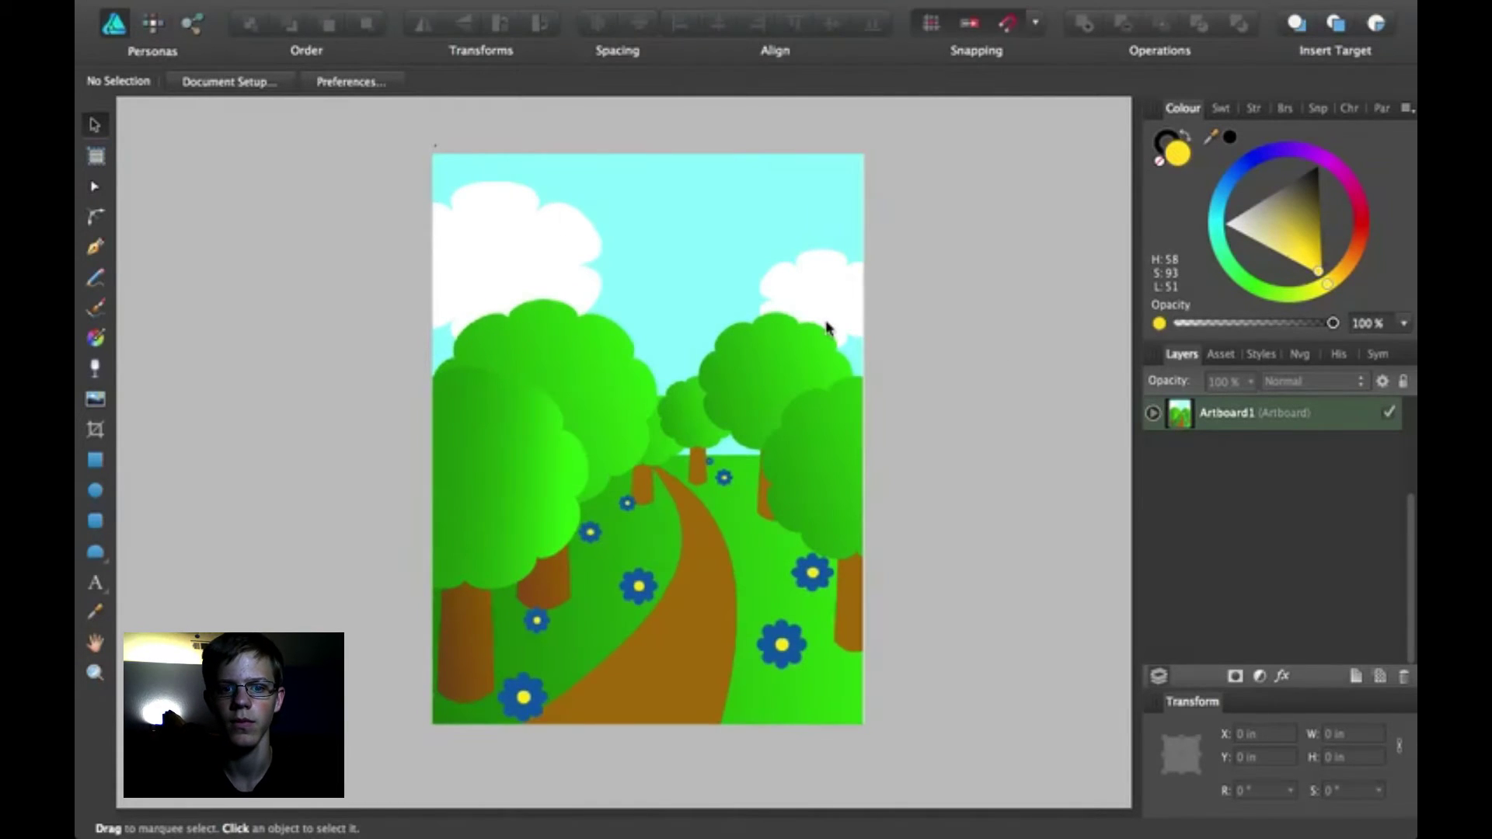
# Step: Zoom in on the forest path, then switch the view mode to Pixels (Retina)
pyautogui.scroll(-1, 676, 527)
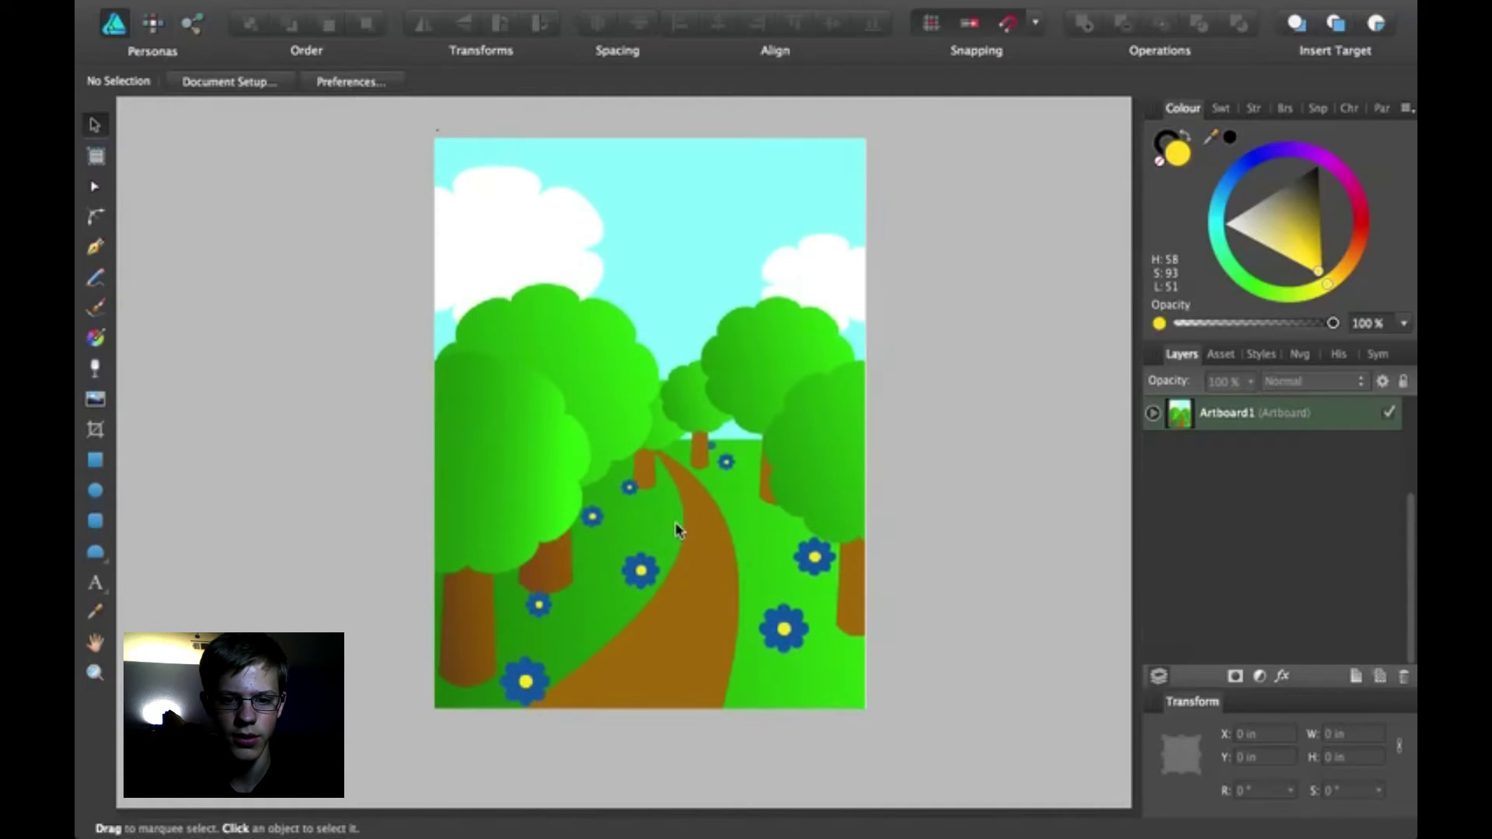
pyautogui.scroll(3, 676, 530)
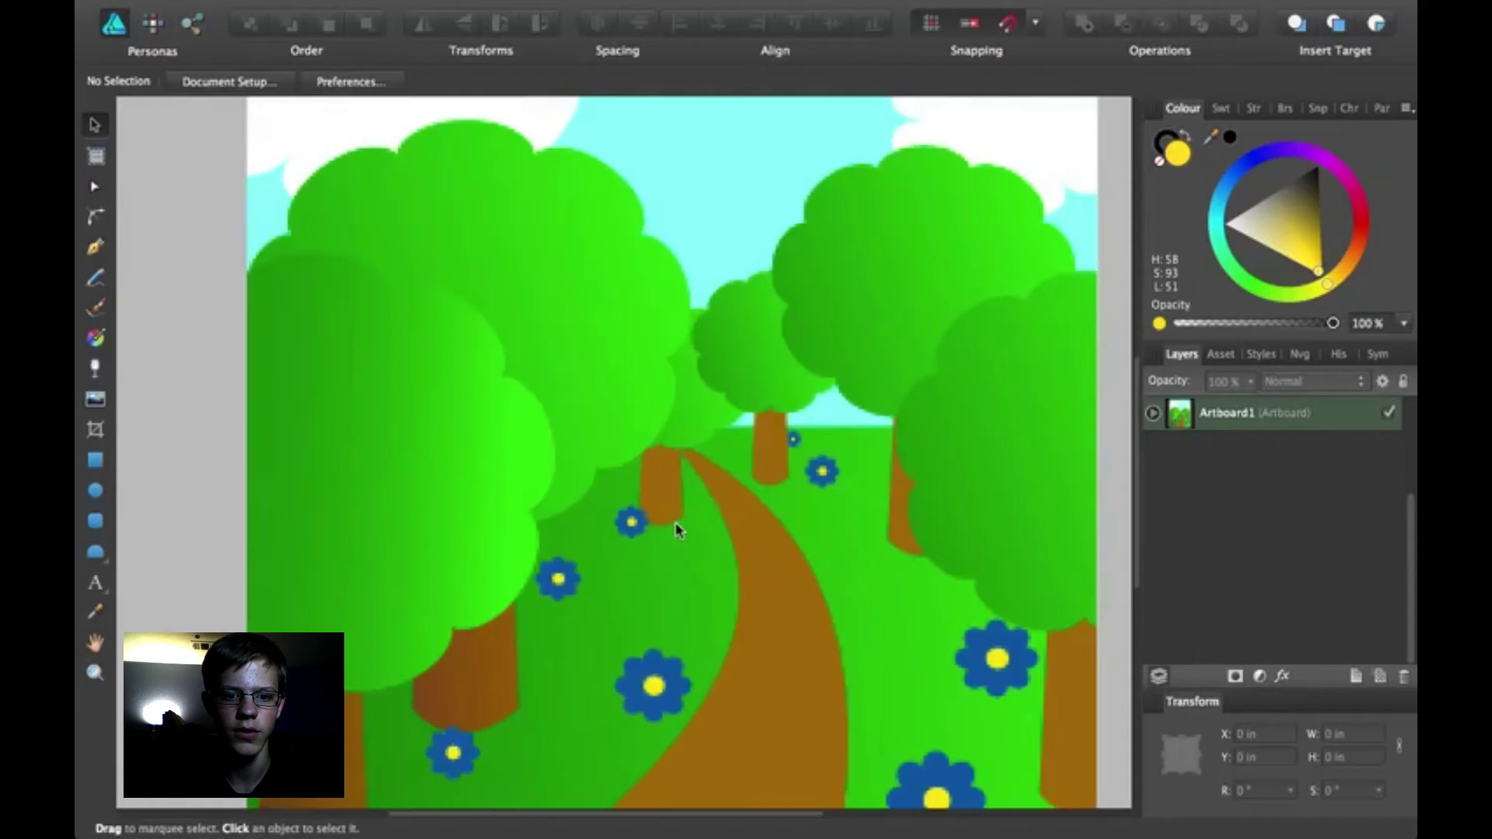
pyautogui.scroll(2, 676, 527)
pyautogui.scroll(-2, 700, 609)
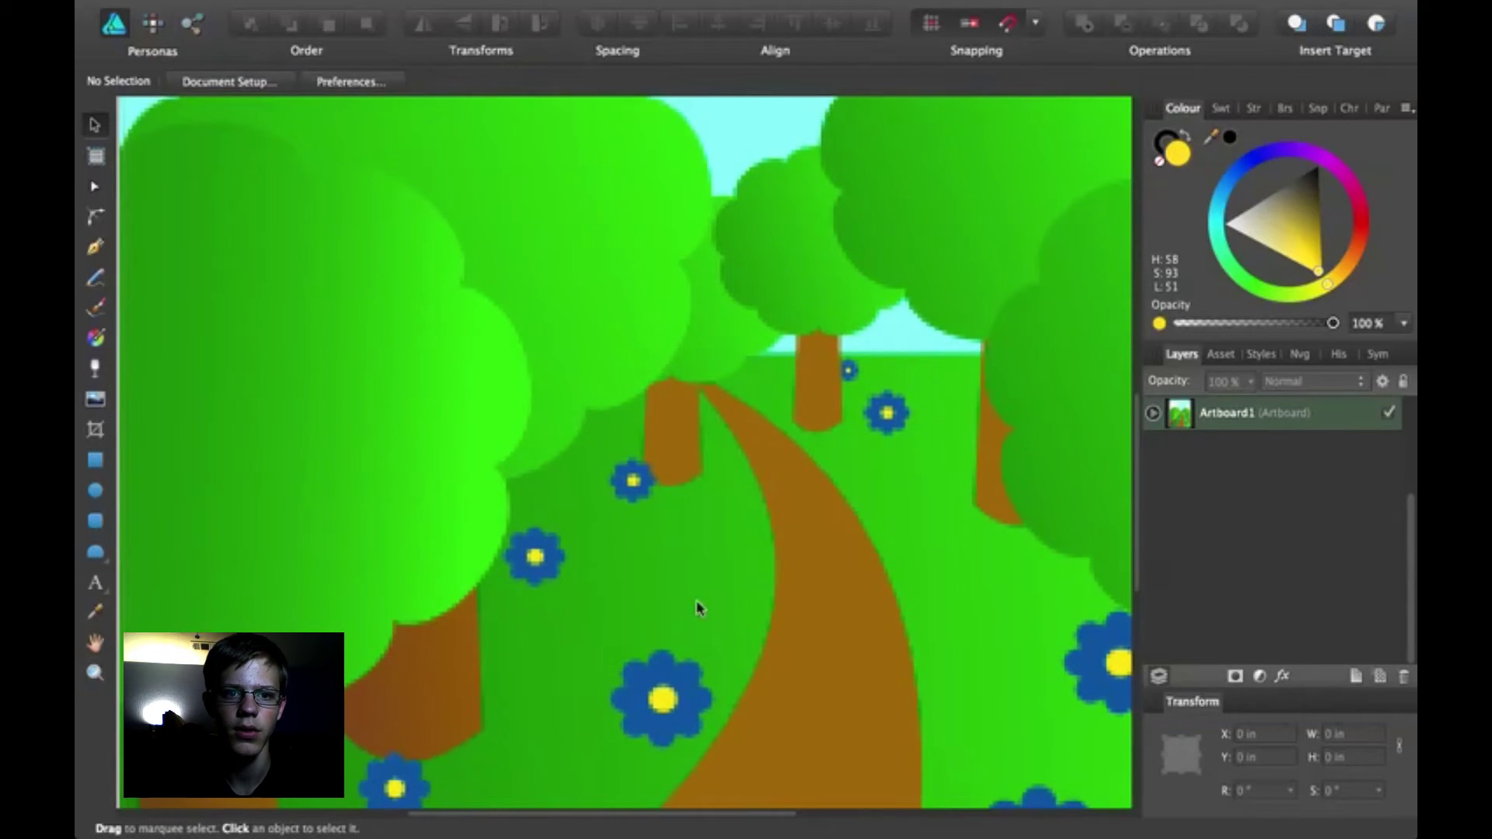
pyautogui.scroll(-1, 676, 695)
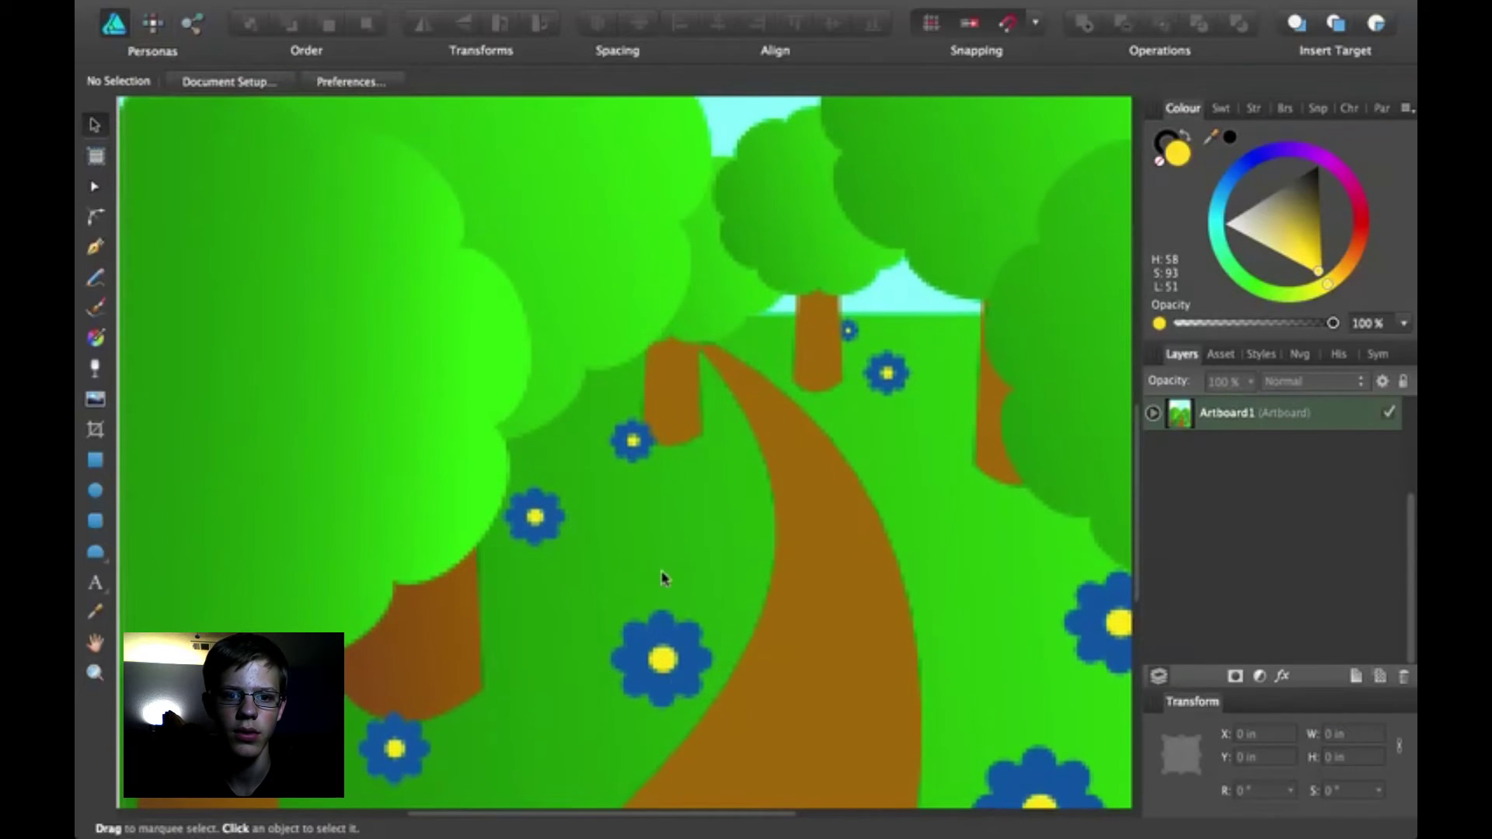
pyautogui.moveTo(629, 6)
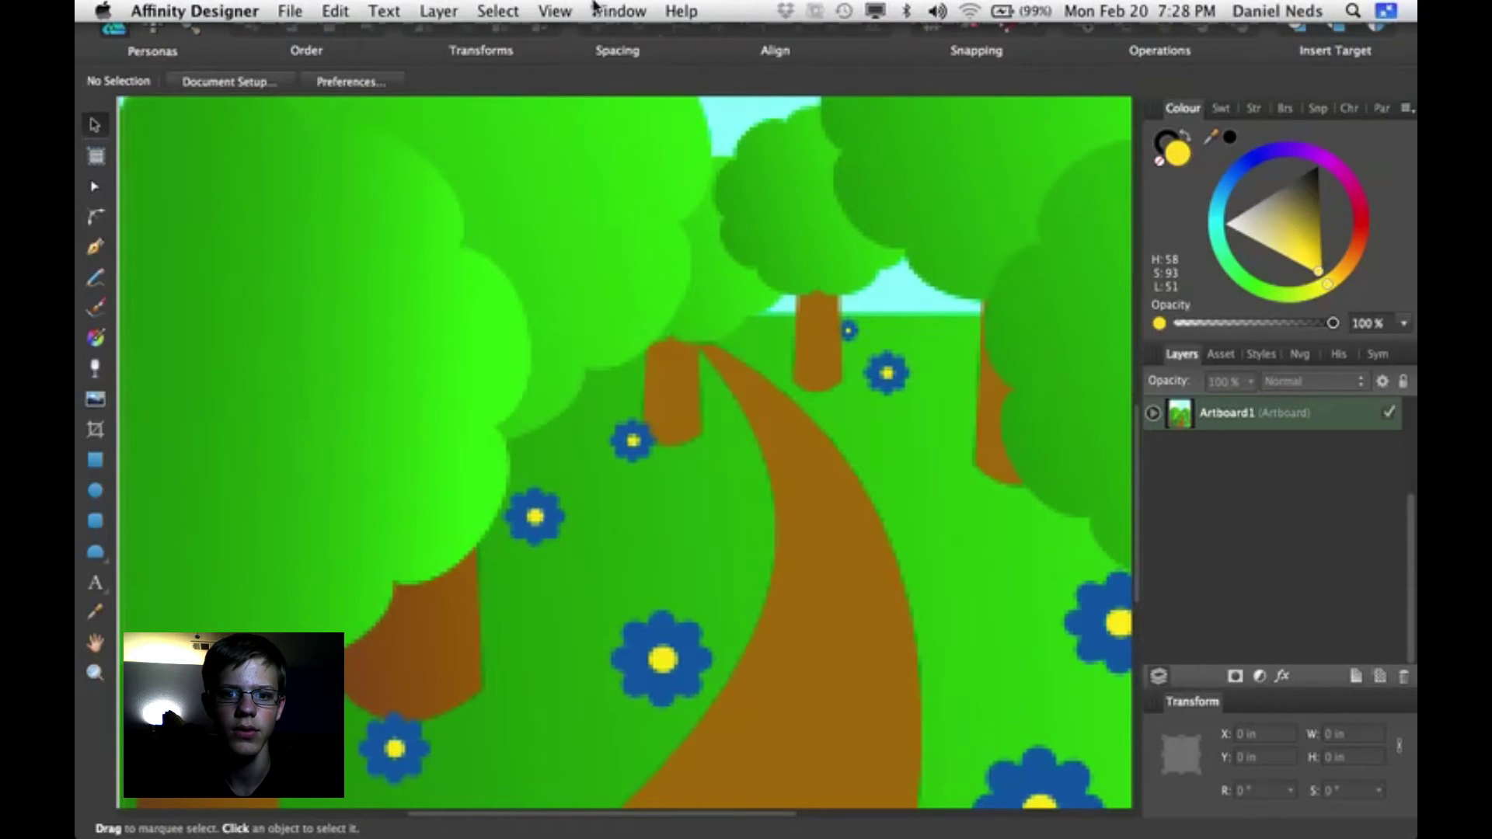
pyautogui.click(559, 9)
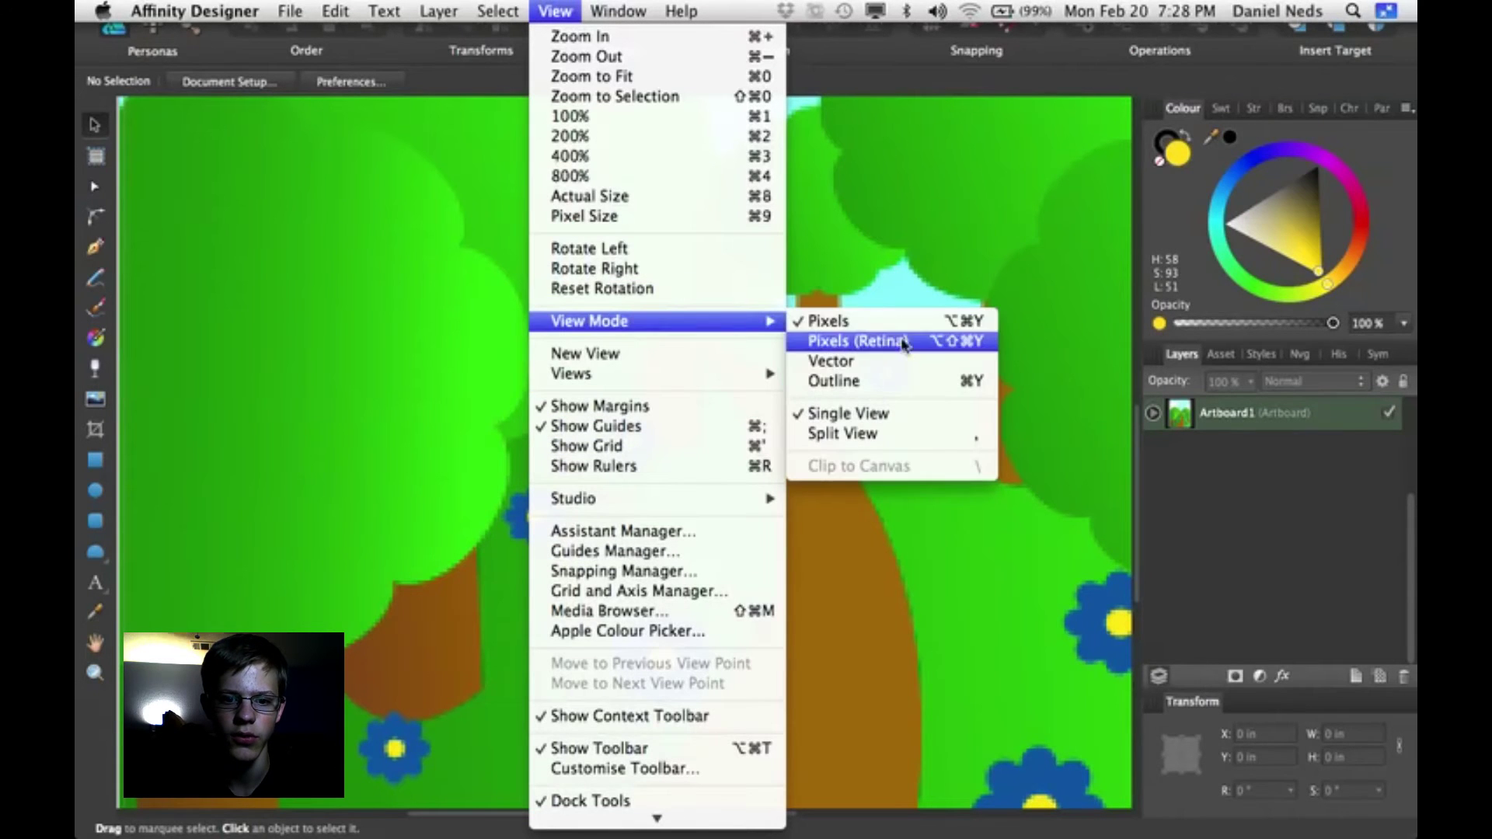
pyautogui.click(883, 349)
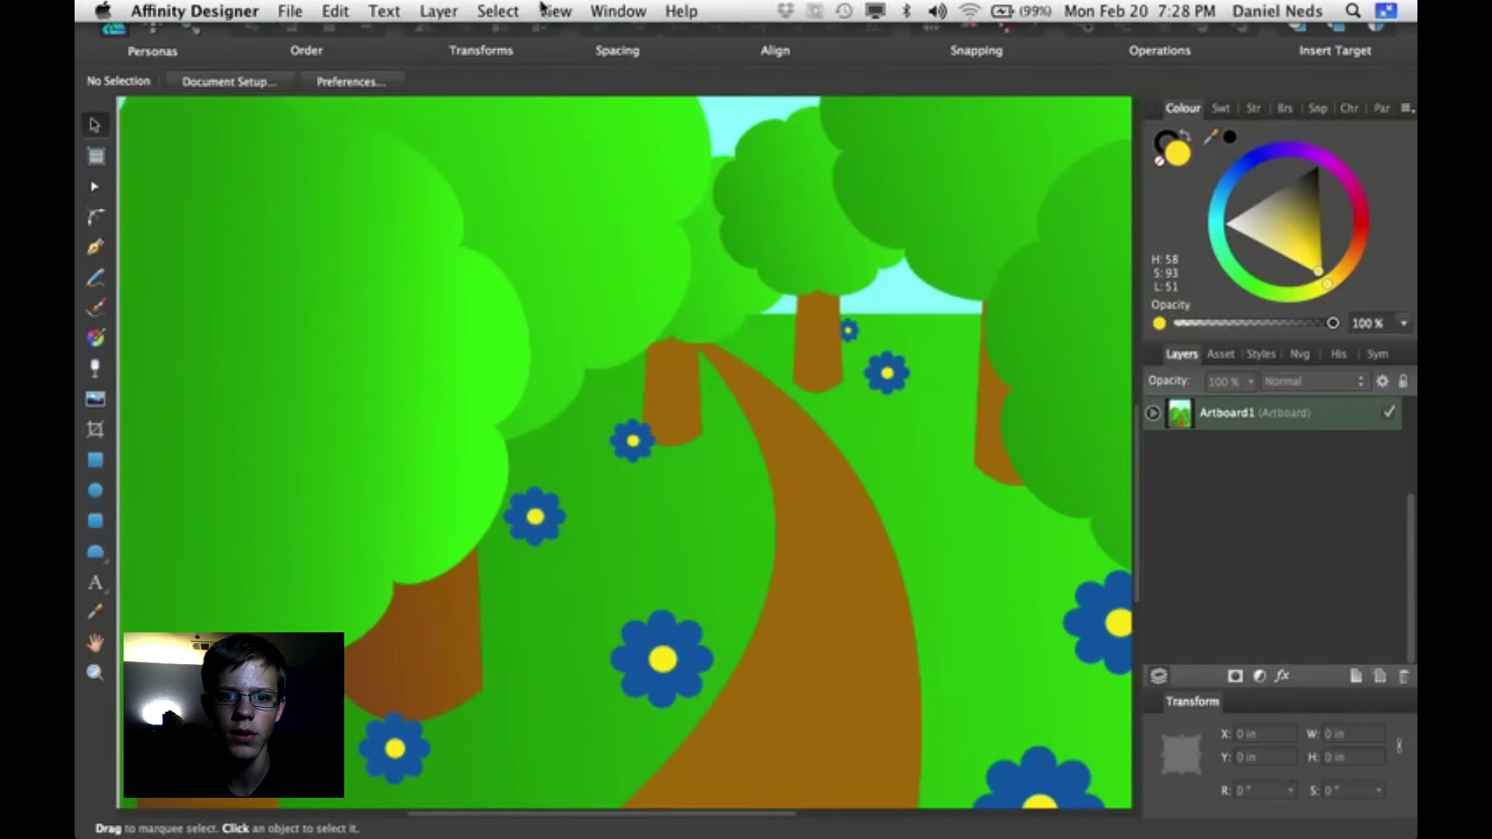
# Step: Switch to Outline view mode and scroll across the outlined trees, flowers and path
pyautogui.click(544, 9)
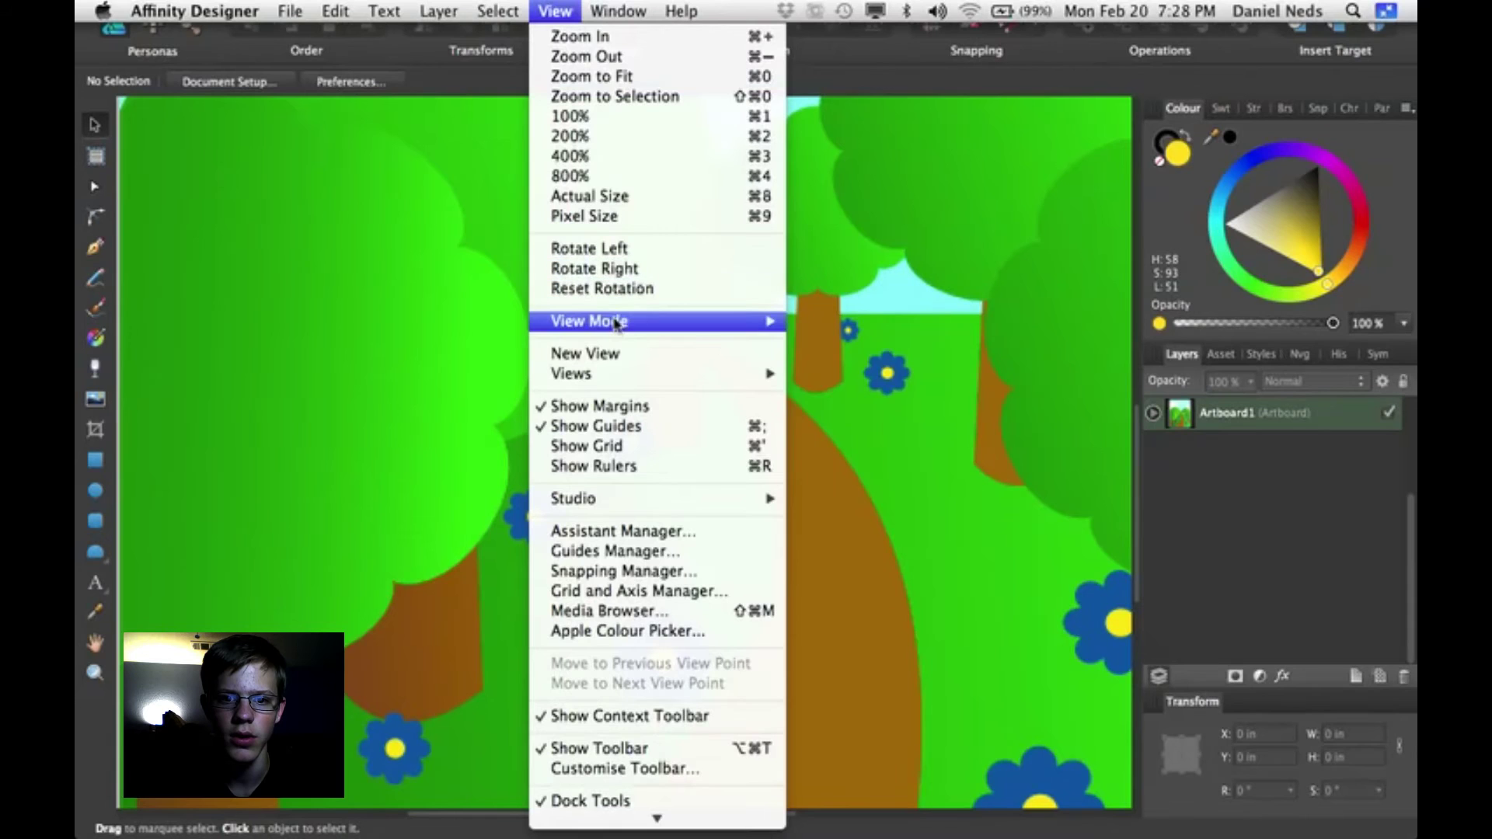
pyautogui.moveTo(616, 321)
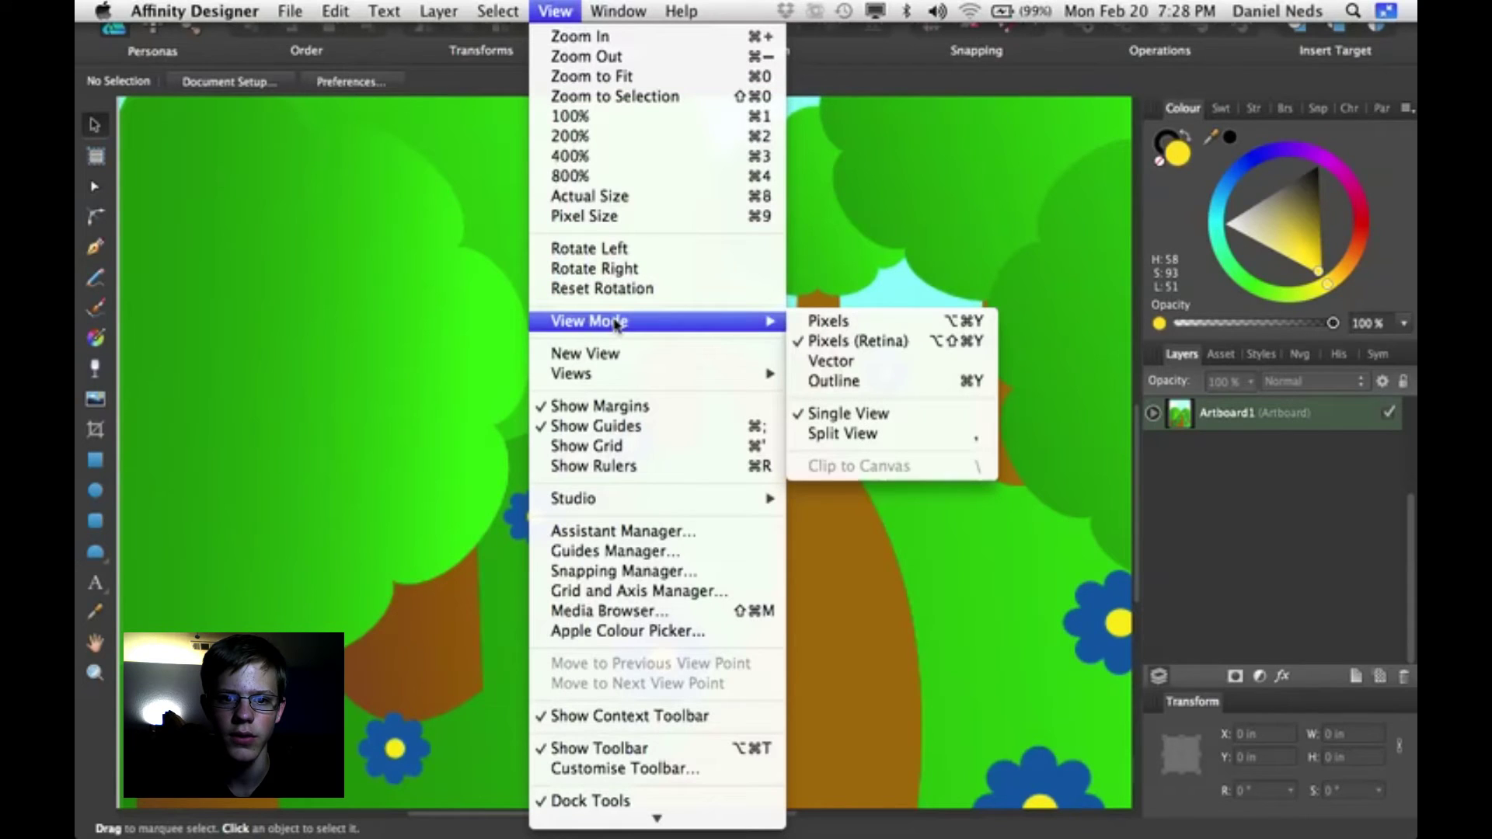
pyautogui.click(867, 381)
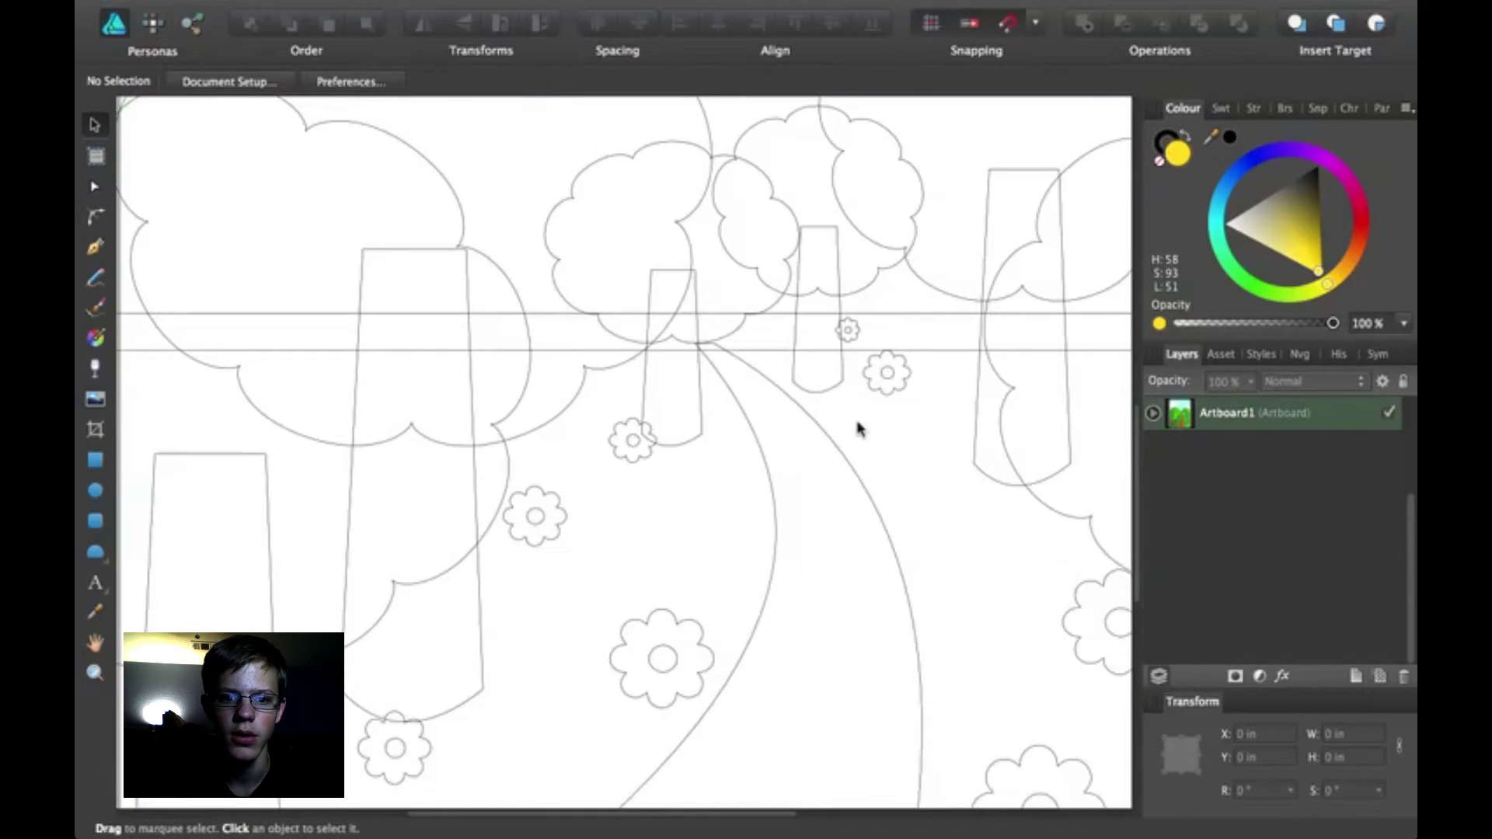
pyautogui.scroll(-3, 856, 440)
pyautogui.scroll(10, 856, 440)
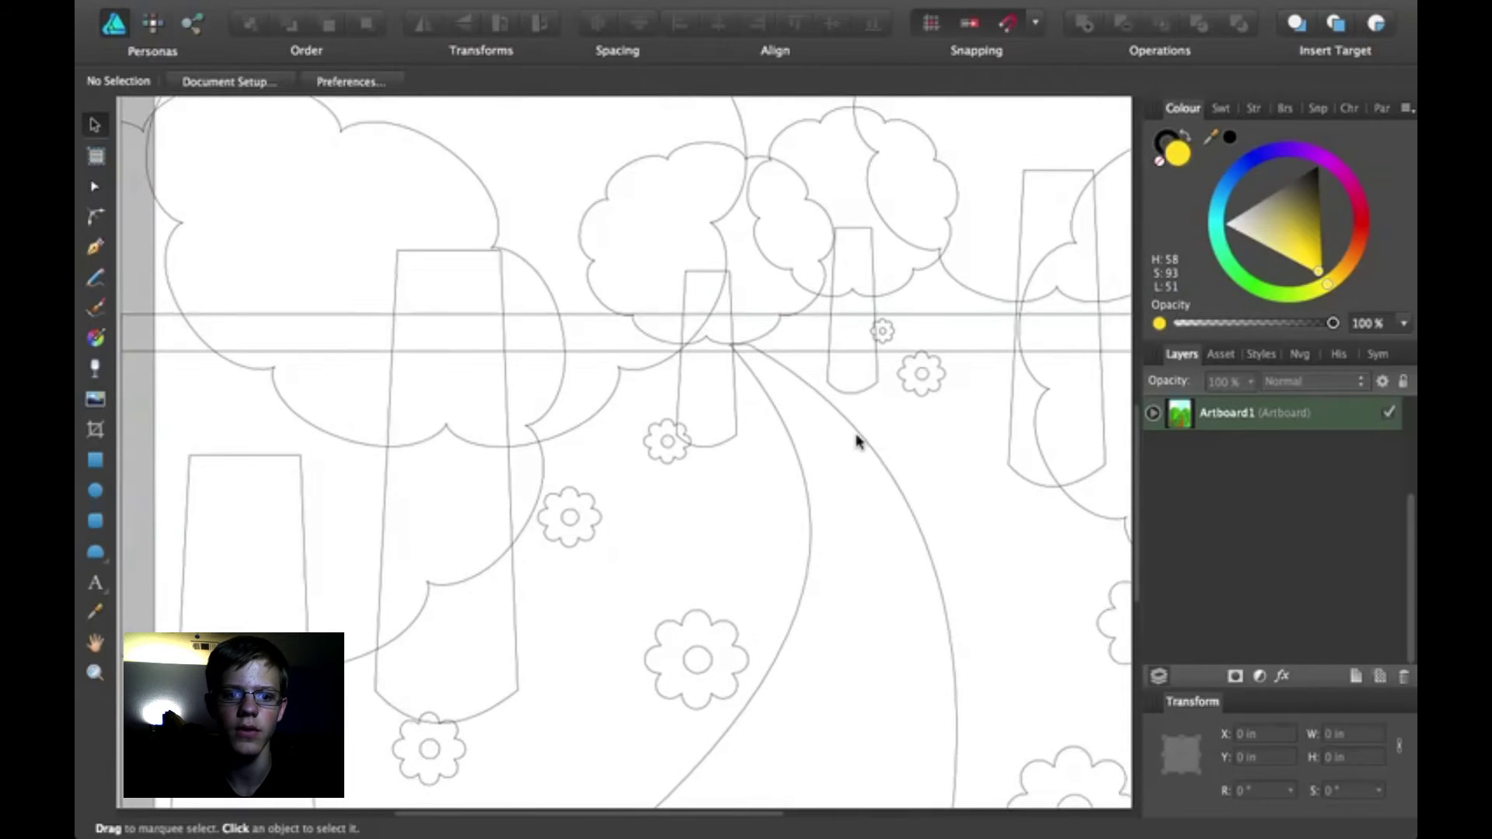
pyautogui.hscroll(8, 856, 440)
pyautogui.scroll(-8, 856, 440)
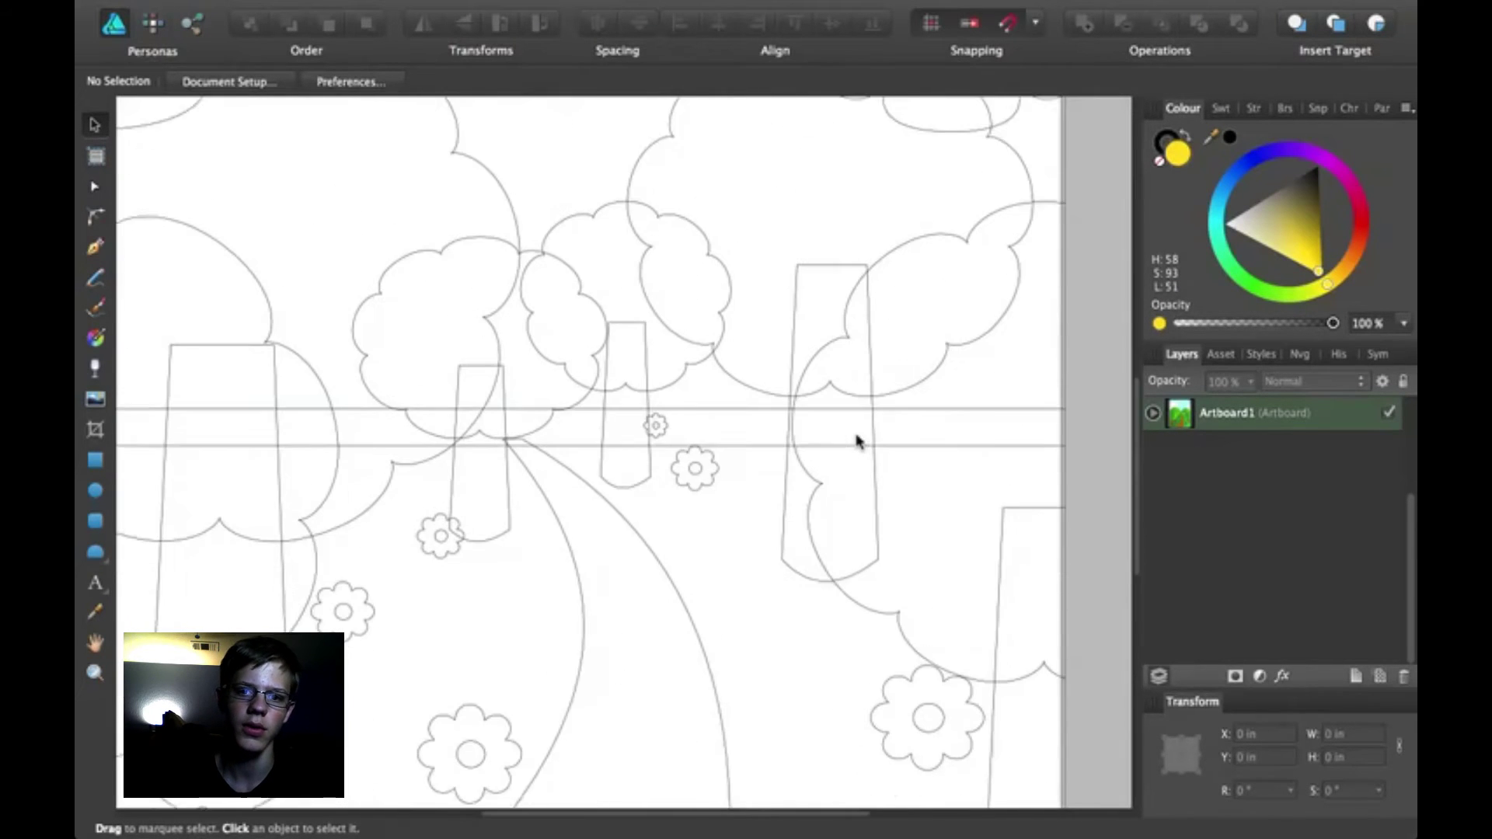
pyautogui.scroll(-3, 856, 442)
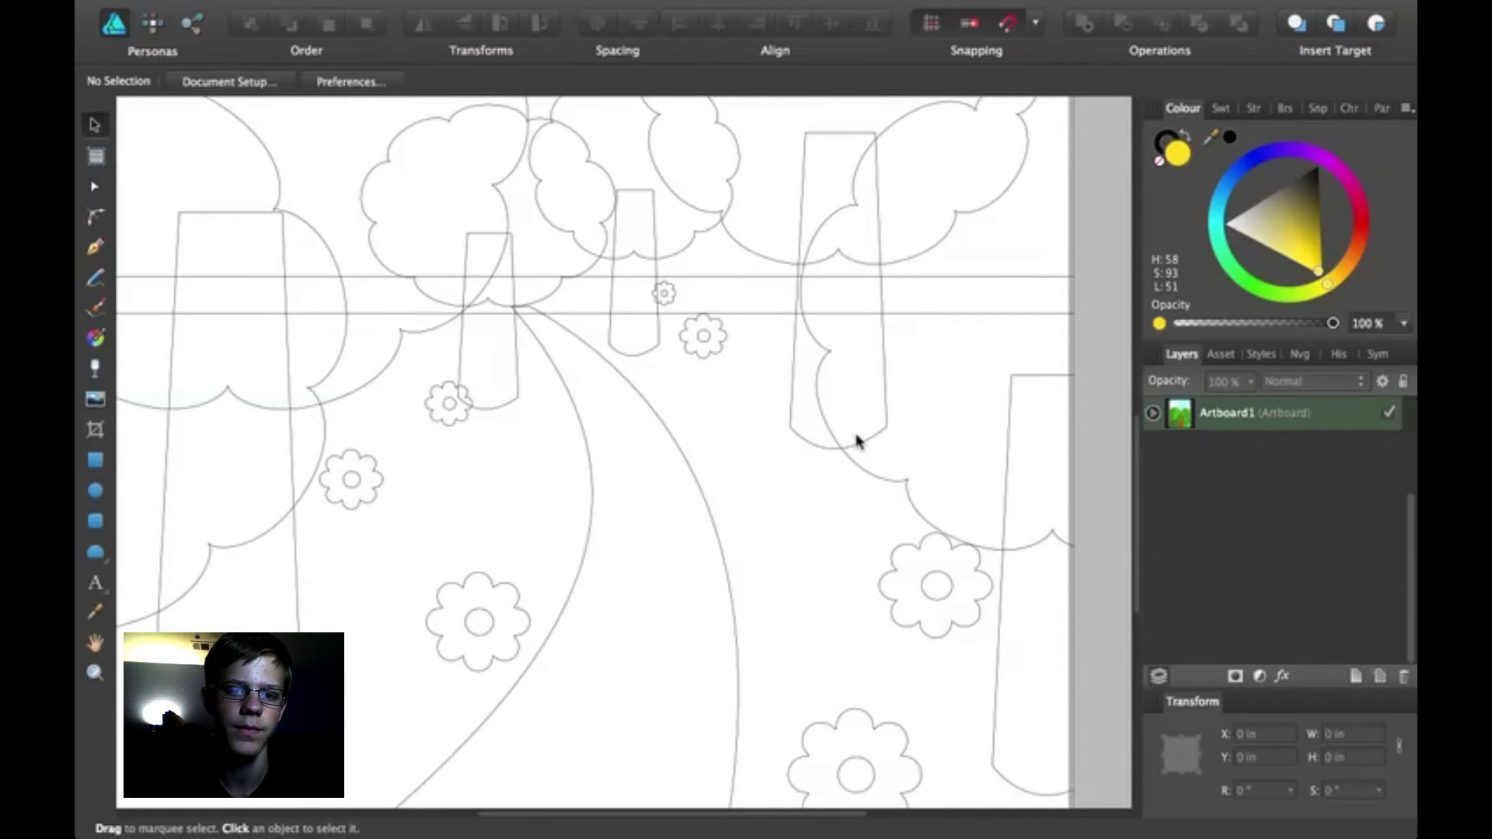
pyautogui.scroll(-10, 857, 439)
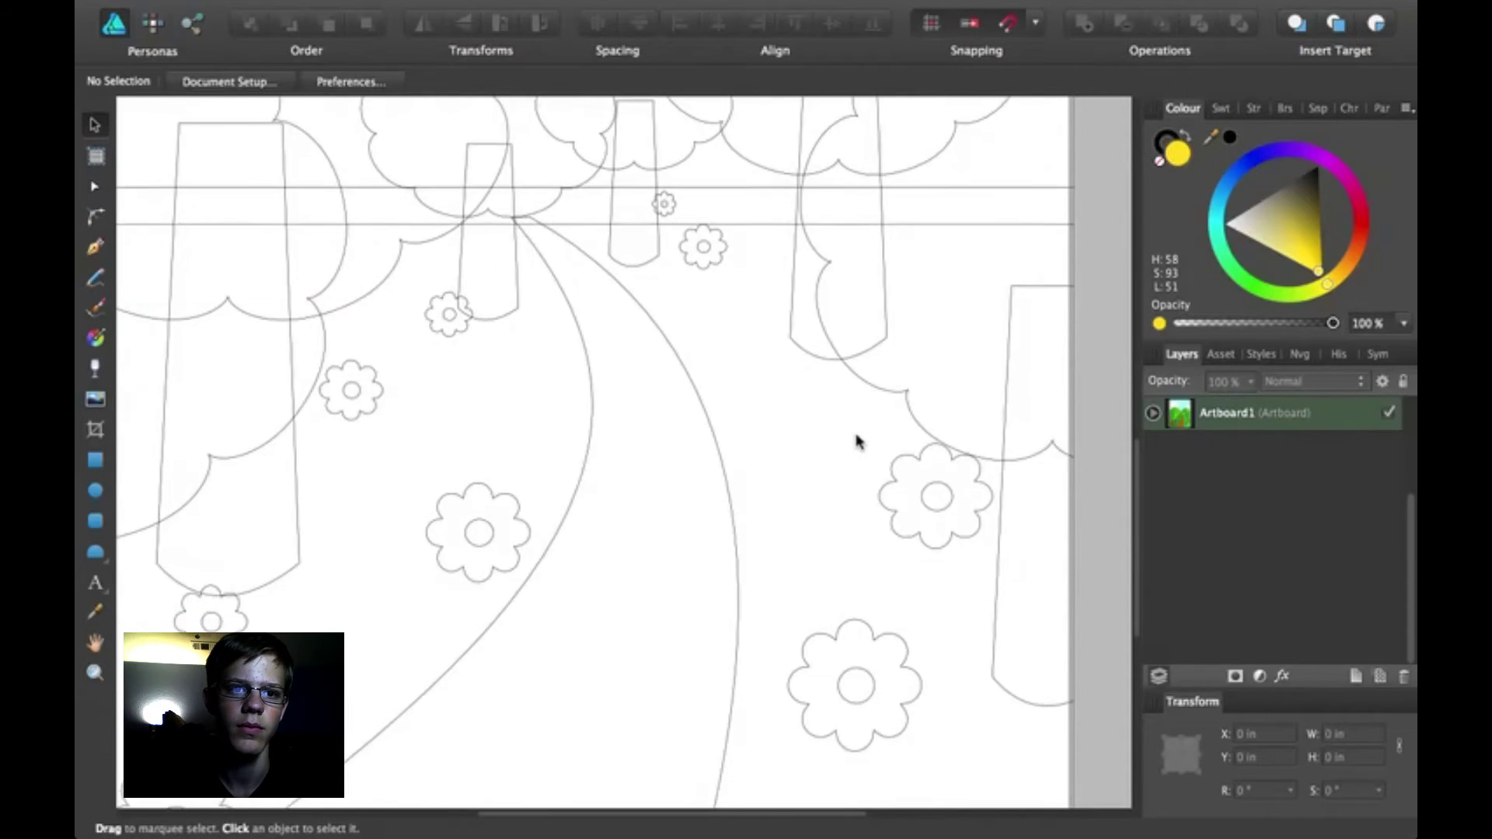
pyautogui.scroll(-3, 856, 440)
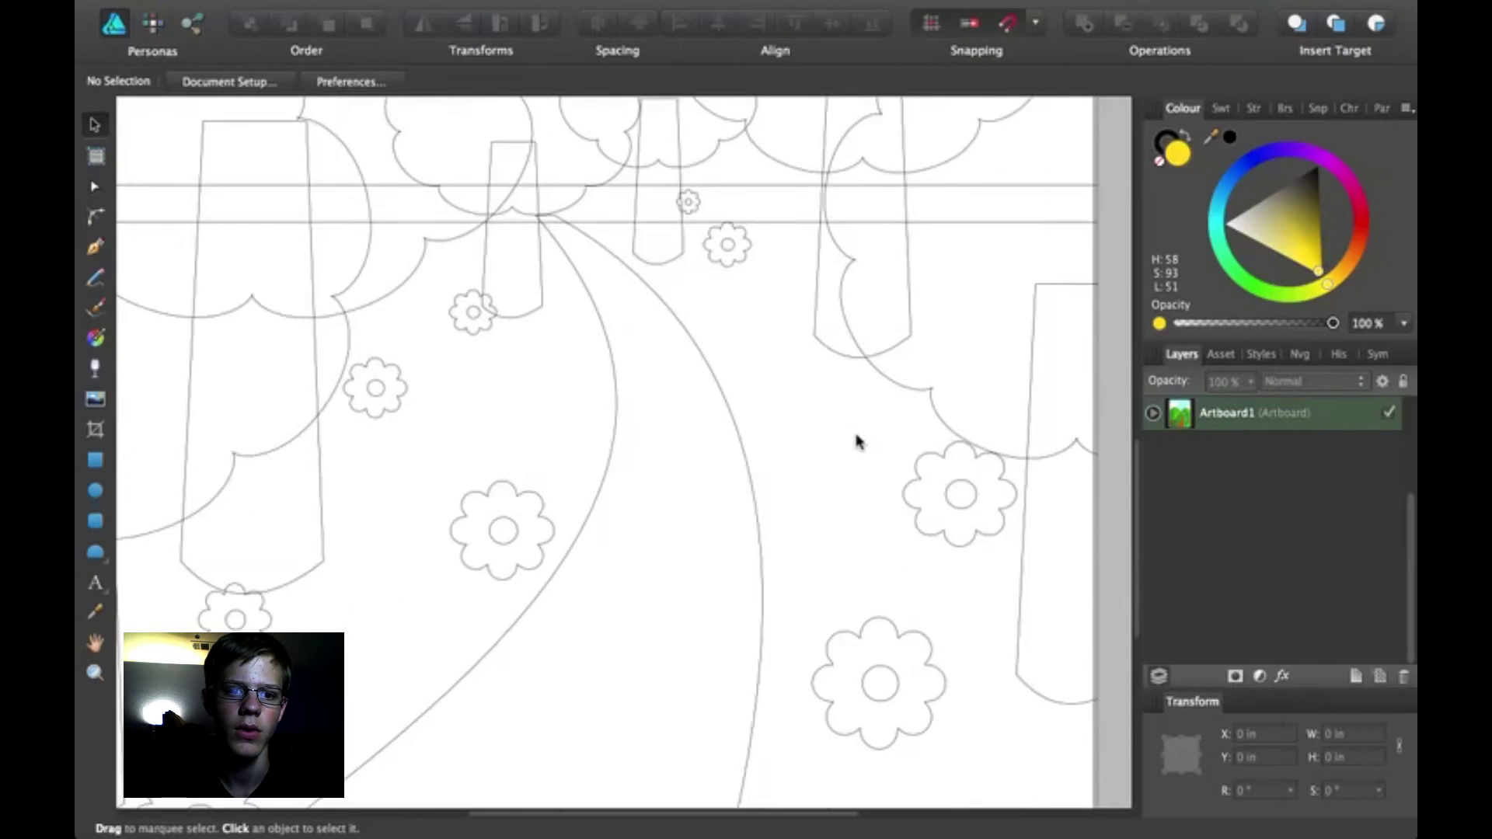
# Step: Turn on Split View and drag the divider to widen the coloured pixel half
pyautogui.scroll(12, 856, 440)
pyautogui.click(555, 11)
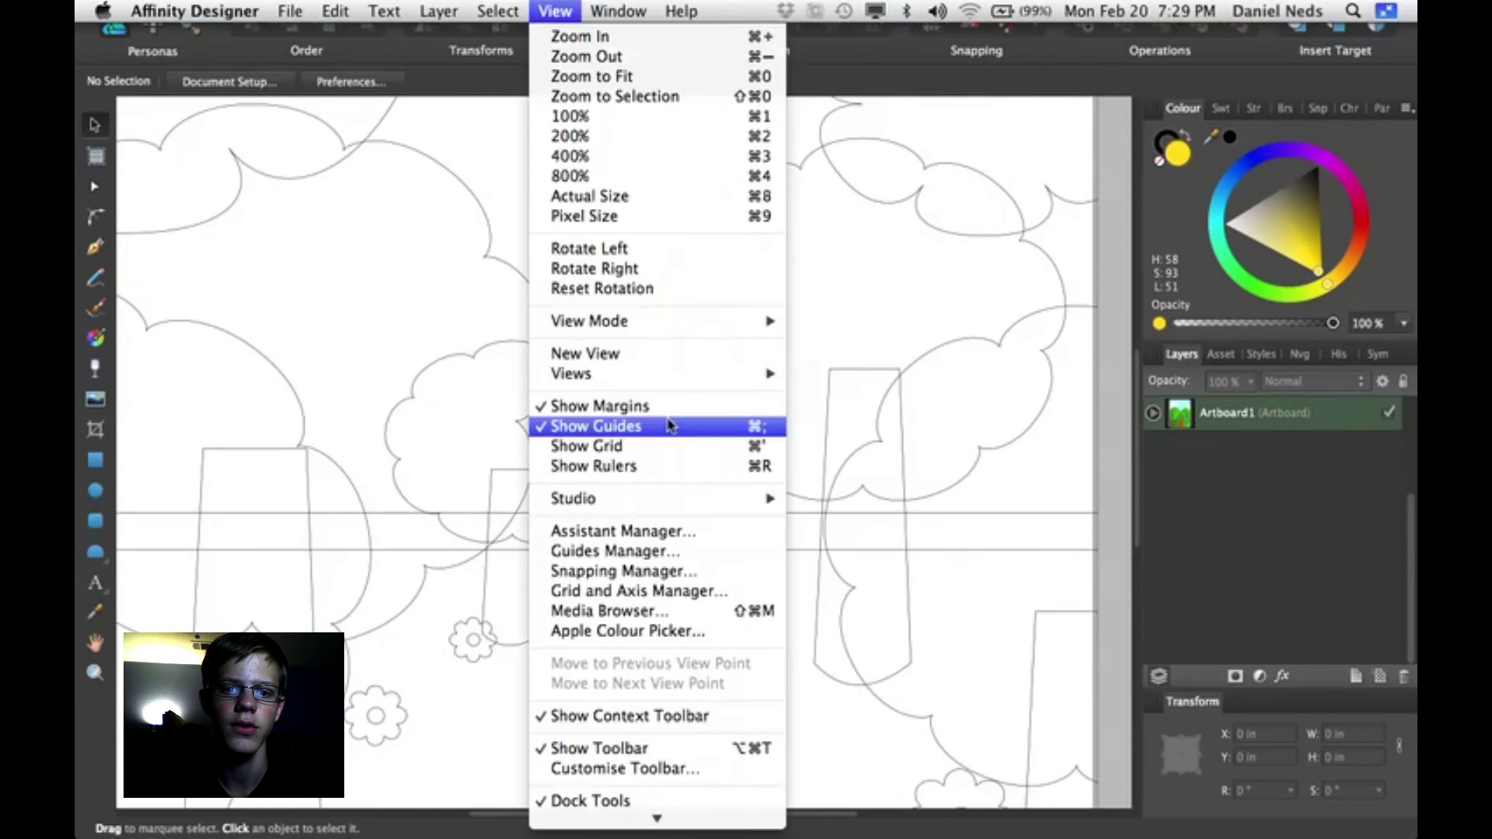
pyautogui.moveTo(711, 325)
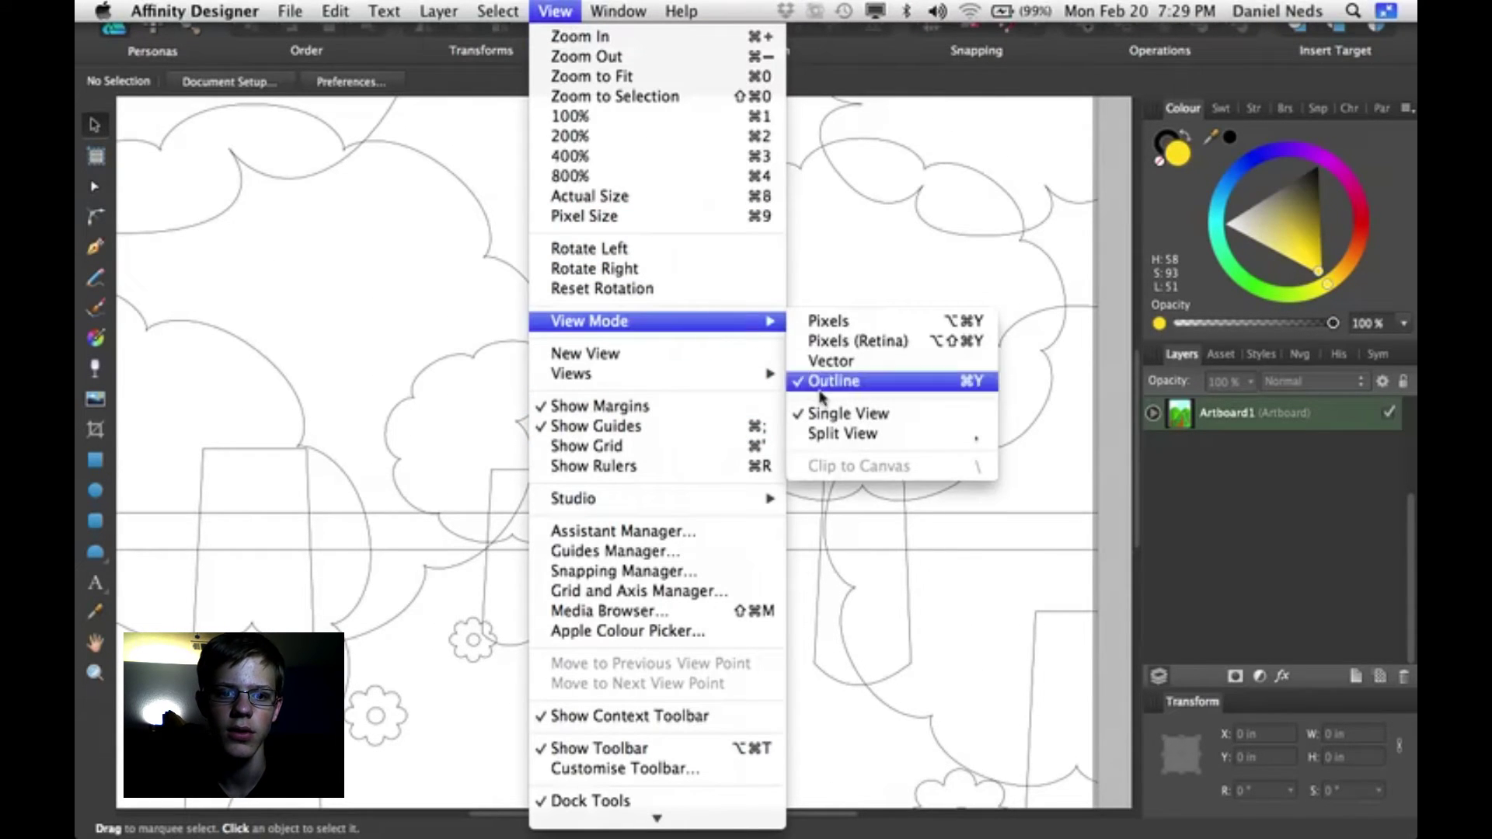
pyautogui.click(854, 444)
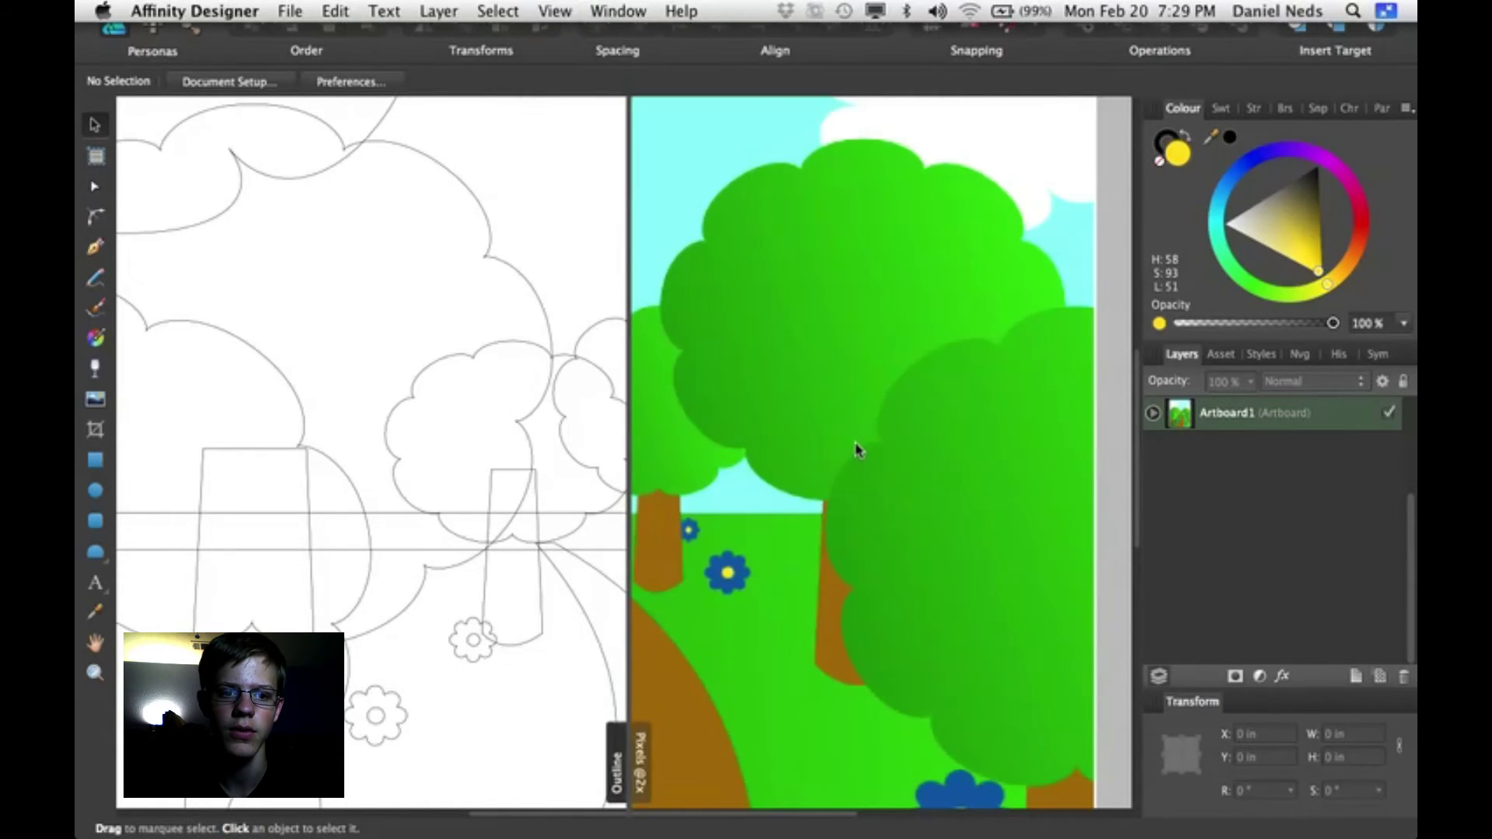
pyautogui.moveTo(632, 752); pyautogui.dragTo(544, 731)
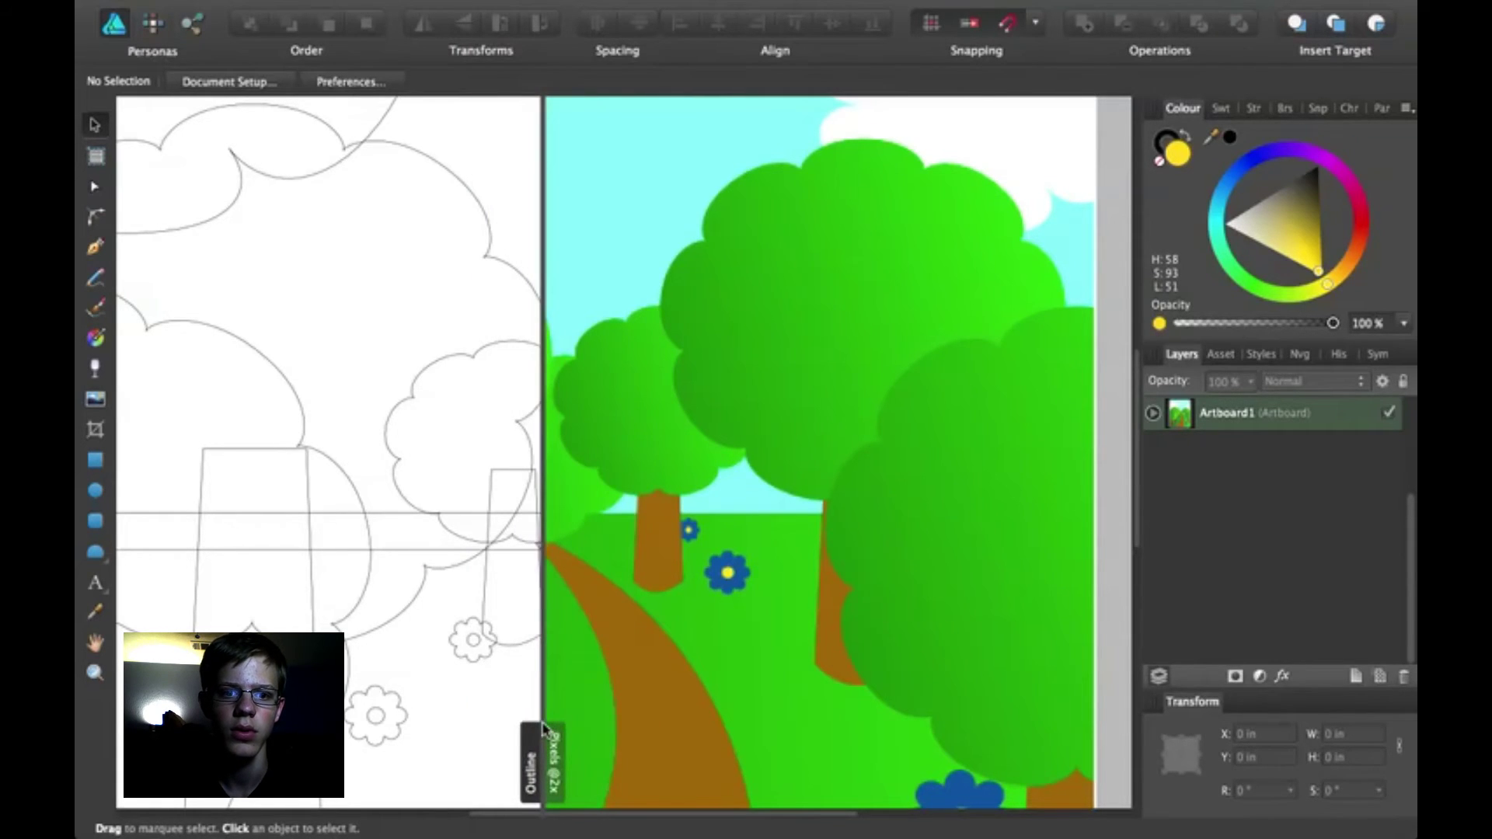
# Step: Set the left pane to Vector instead of Outline and shift the split divider
pyautogui.click(555, 9)
pyautogui.moveTo(661, 321)
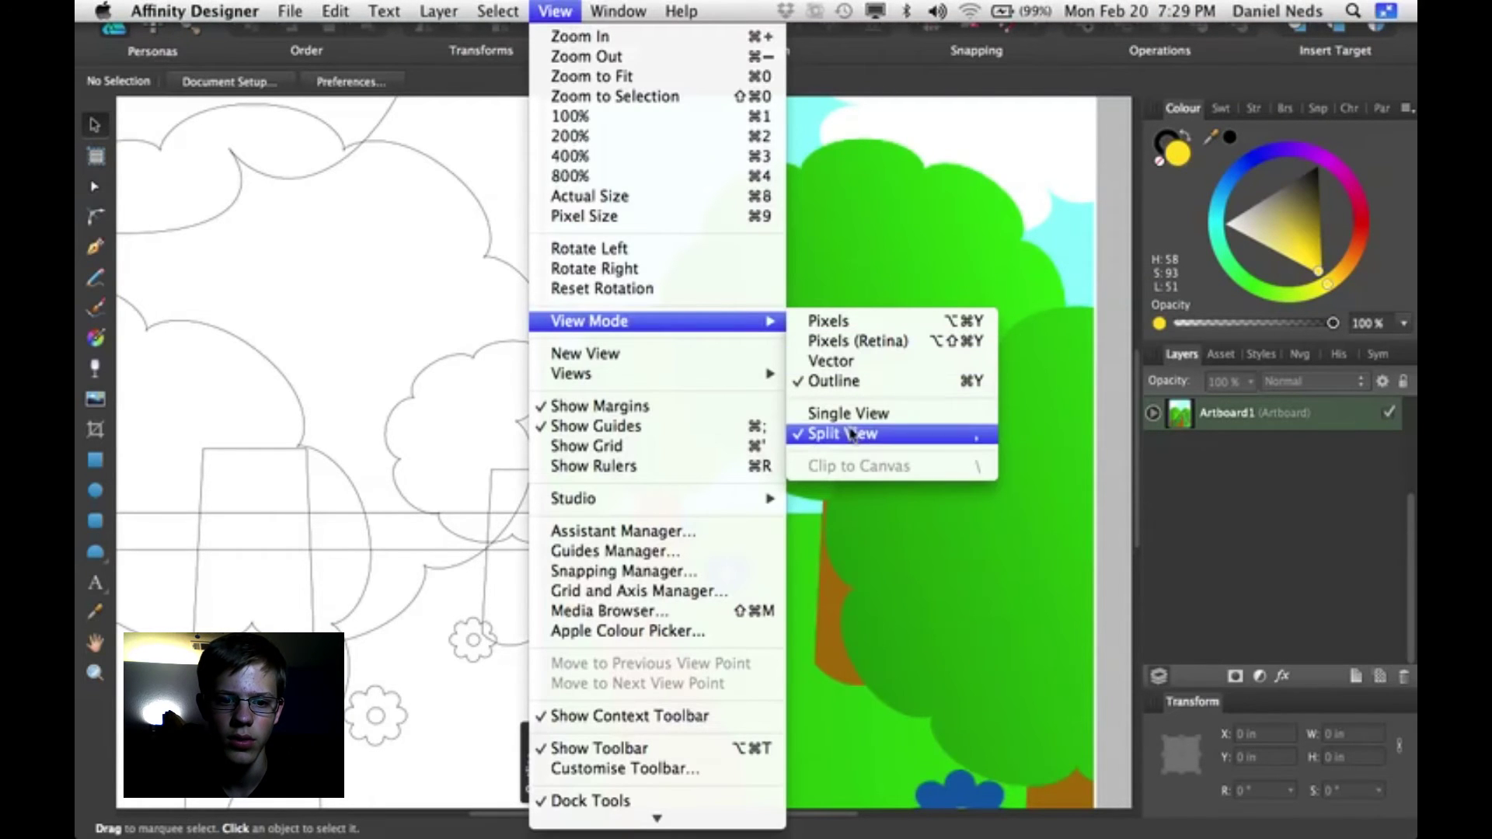
pyautogui.click(835, 380)
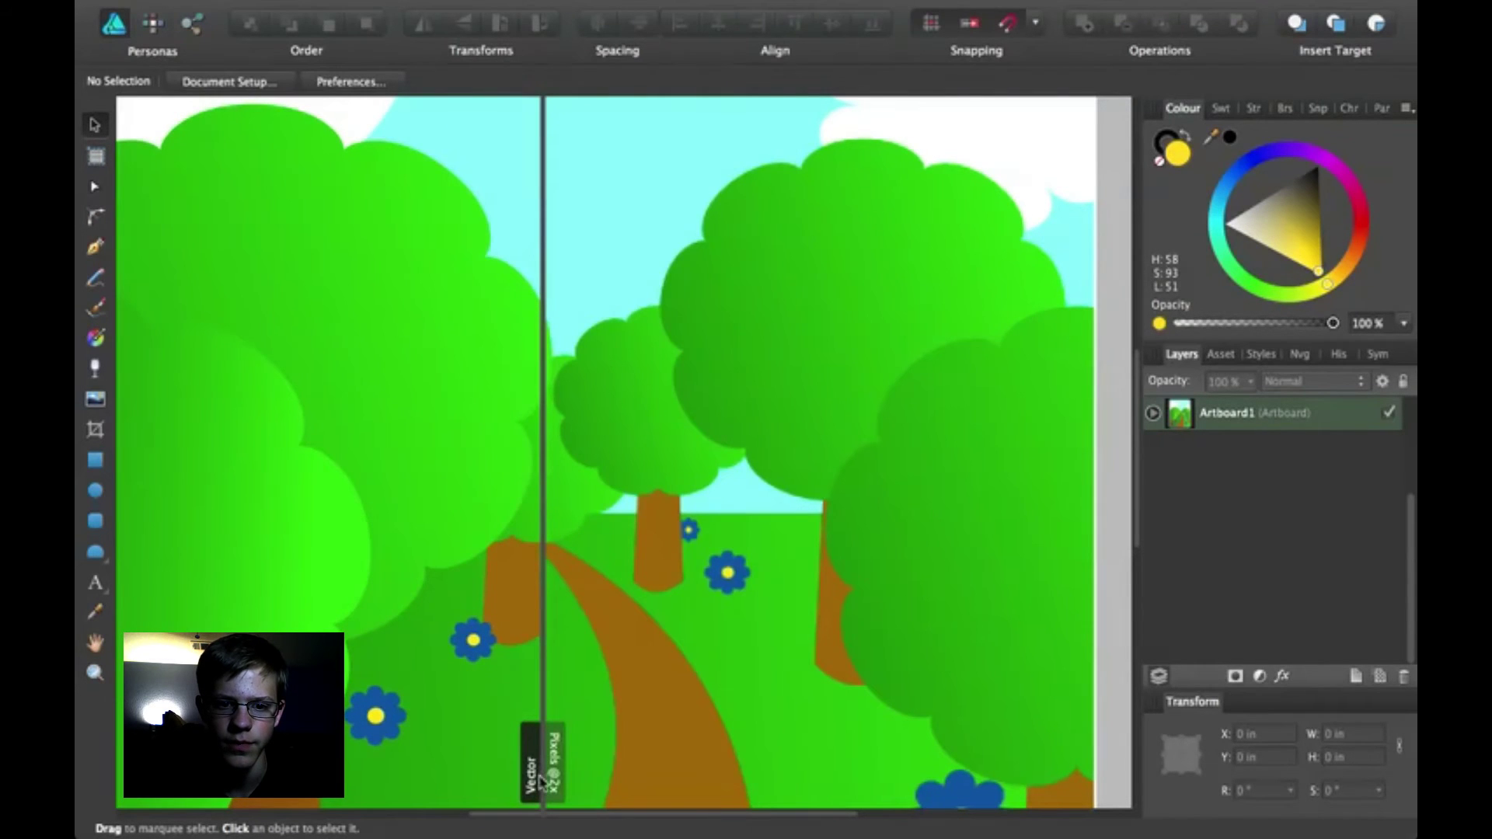
pyautogui.moveTo(614, 773)
pyautogui.mouseDown()
pyautogui.moveTo(816, 781)
pyautogui.moveTo(800, 762)
pyautogui.moveTo(311, 750)
pyautogui.moveTo(801, 766)
pyautogui.moveTo(603, 739)
pyautogui.mouseUp()
# Step: Pan the canvas and move the divider right to compare Vector against Pixels (Retina)
pyautogui.scroll(-3, 602, 738)
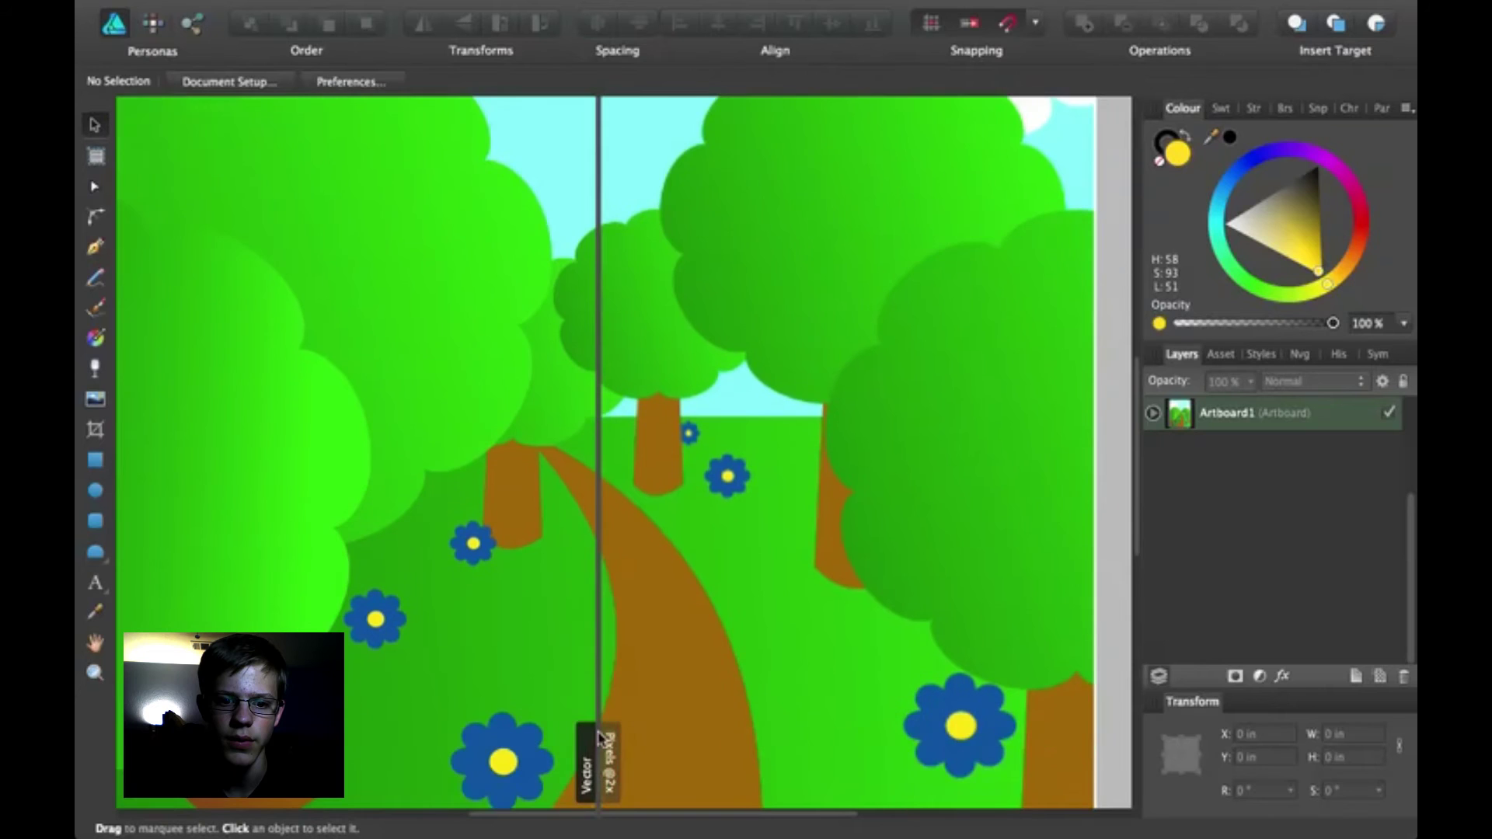
pyautogui.scroll(-2, 603, 738)
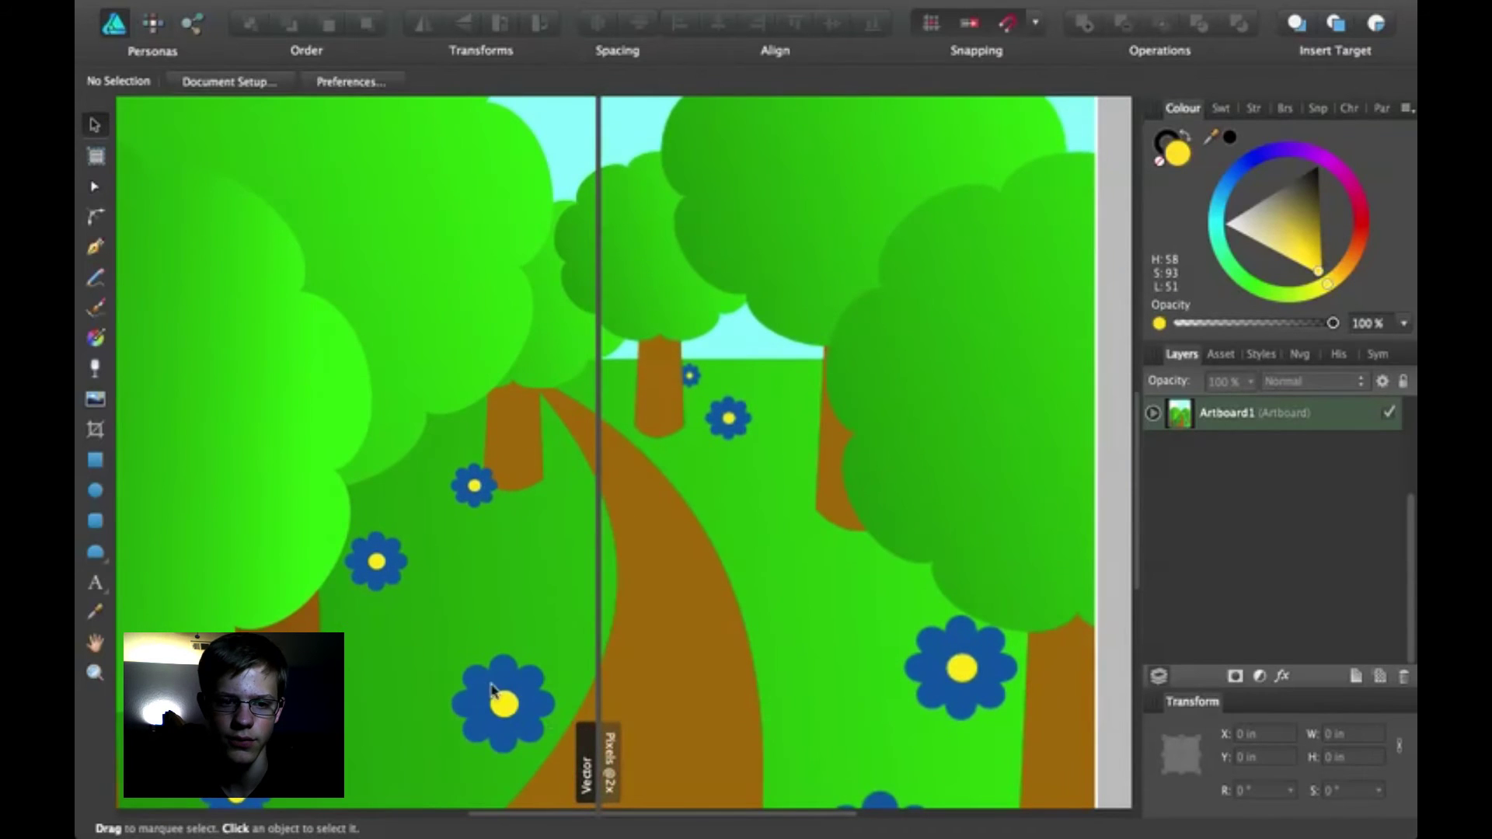
pyautogui.hscroll(-2, 491, 690)
pyautogui.hscroll(-2, 491, 684)
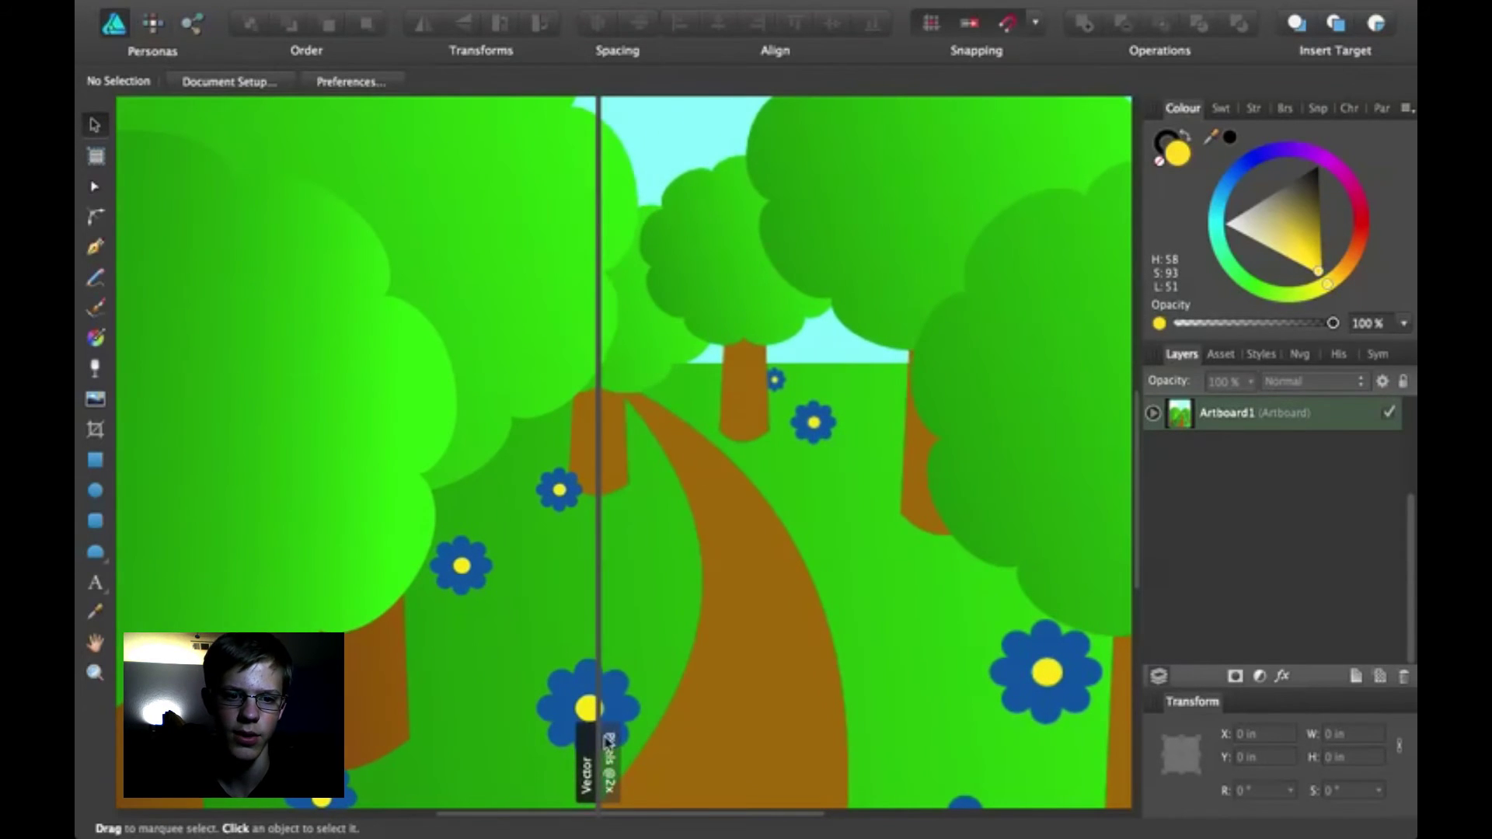
pyautogui.moveTo(616, 752); pyautogui.dragTo(659, 752)
pyautogui.click(693, 764)
pyautogui.hscroll(-5, 883, 743)
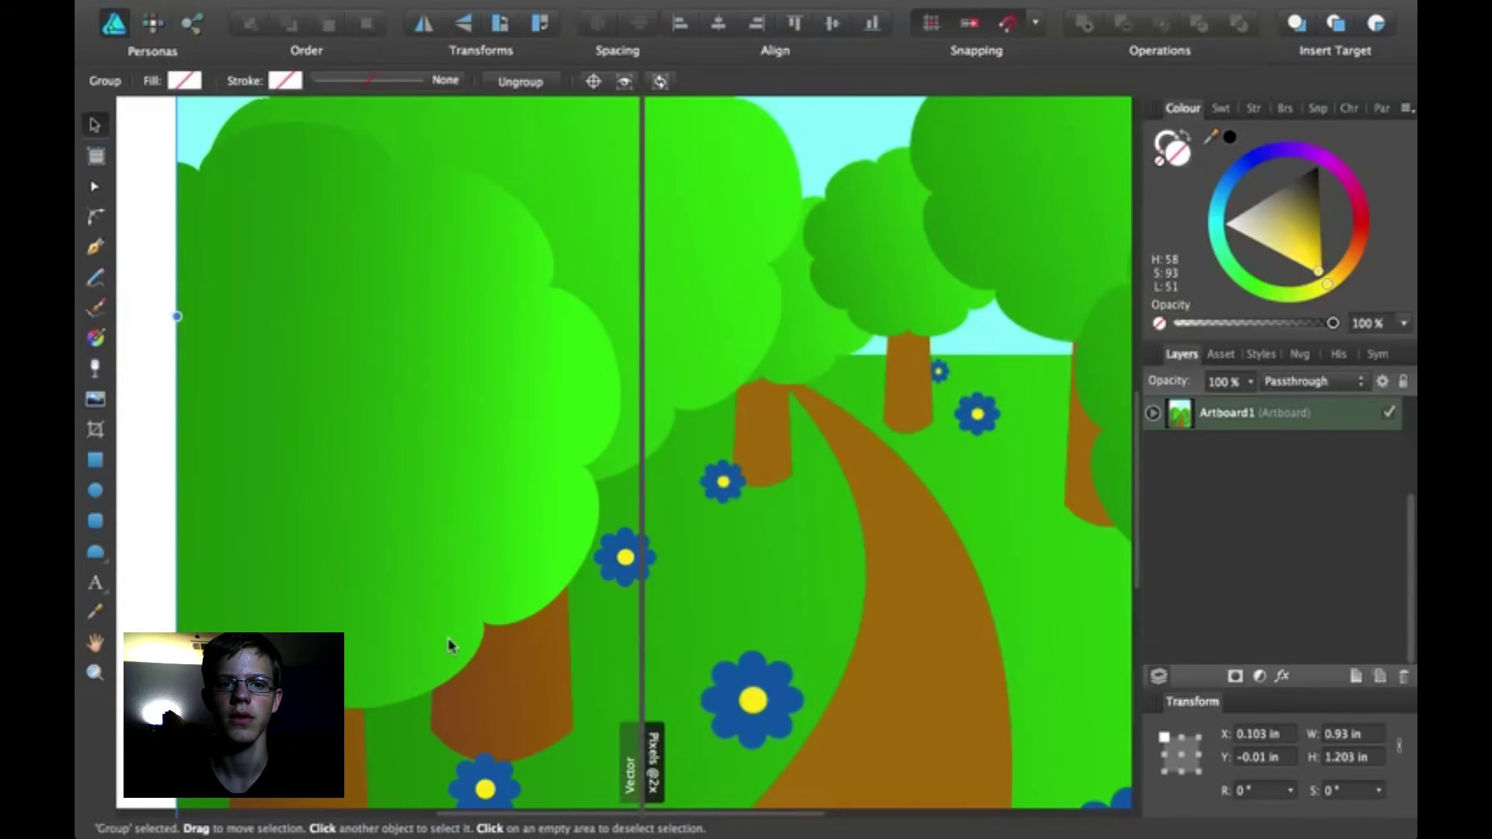
pyautogui.hscroll(1, 449, 646)
pyautogui.hscroll(4, 450, 656)
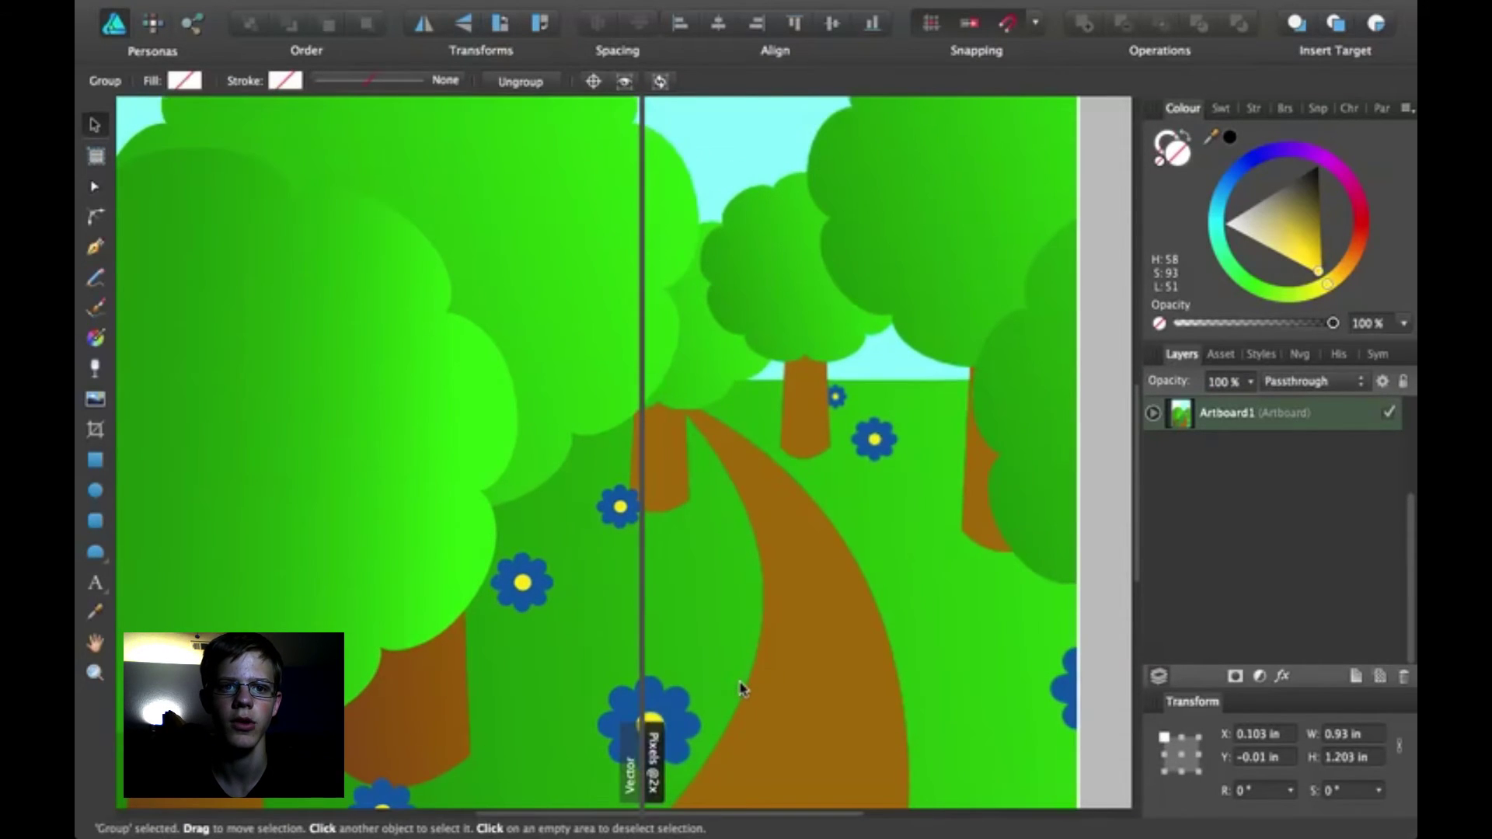
pyautogui.click(555, 11)
pyautogui.moveTo(700, 321)
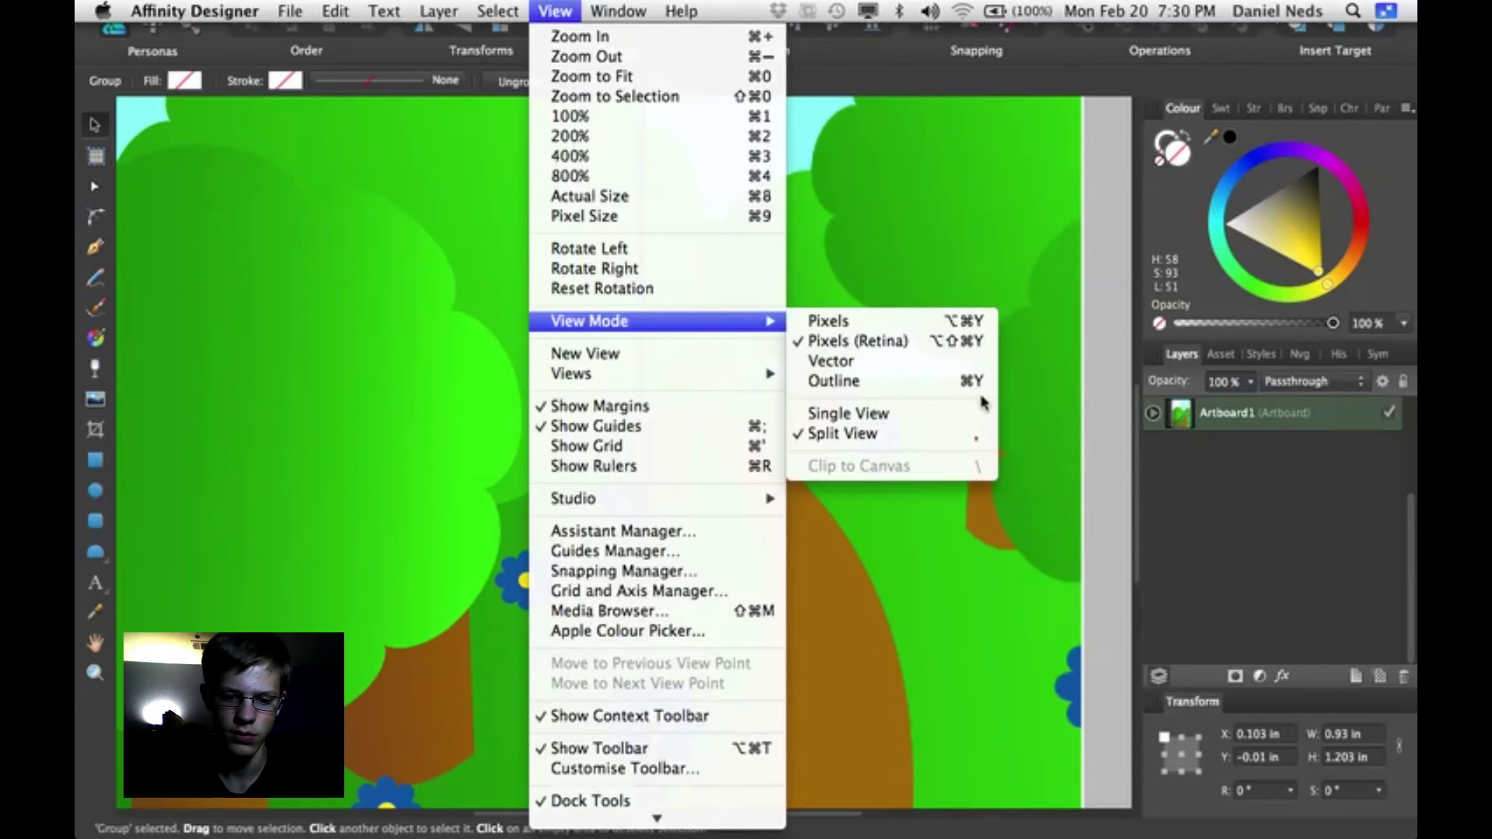
# Step: Cycle the right pane with Cmd+Y through Outline to Vector, so both halves render as vectors
pyautogui.click(1027, 433)
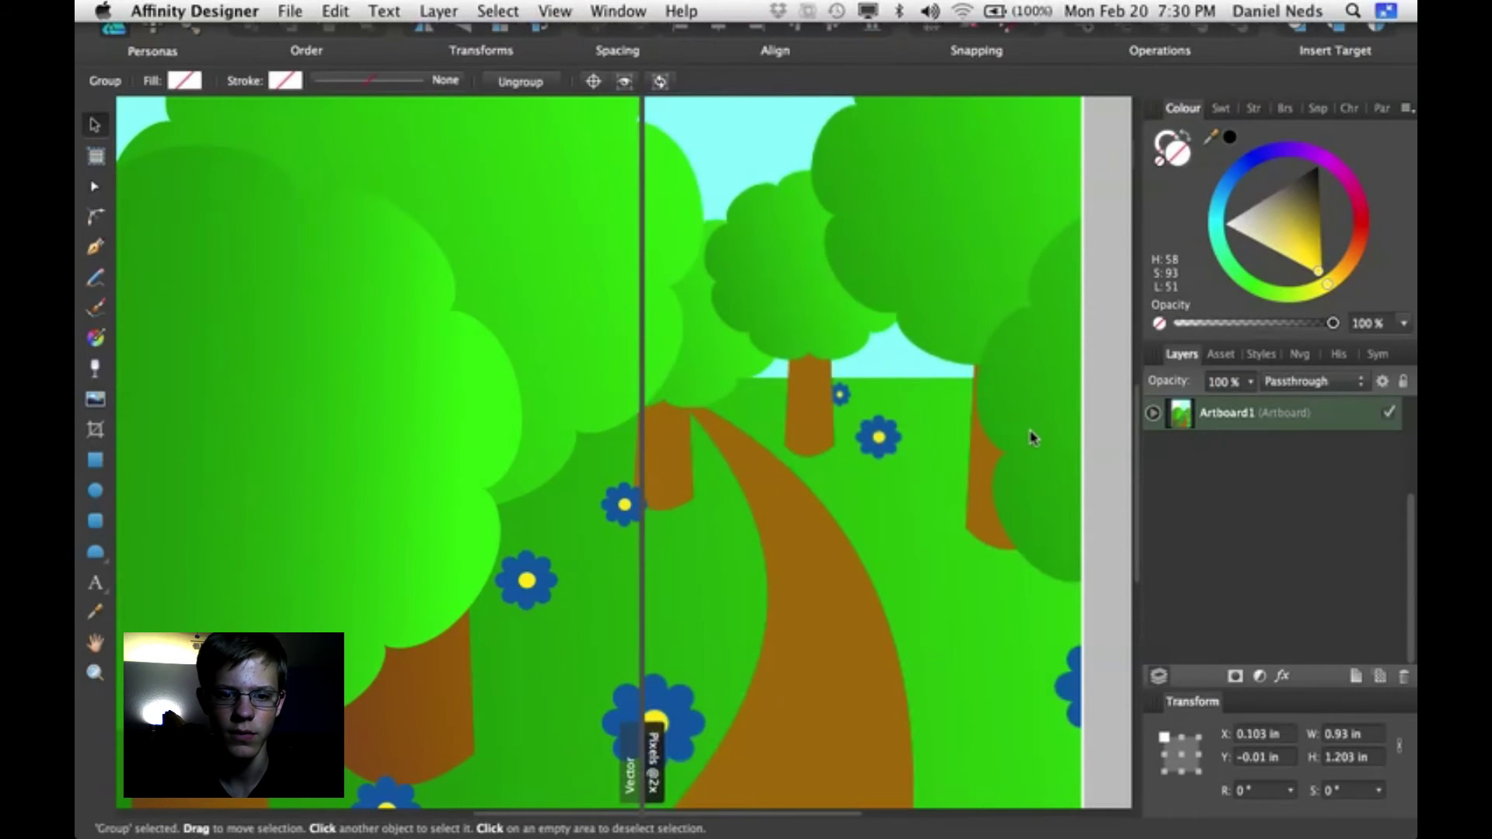
pyautogui.press('super+y')
pyautogui.press('super+y')
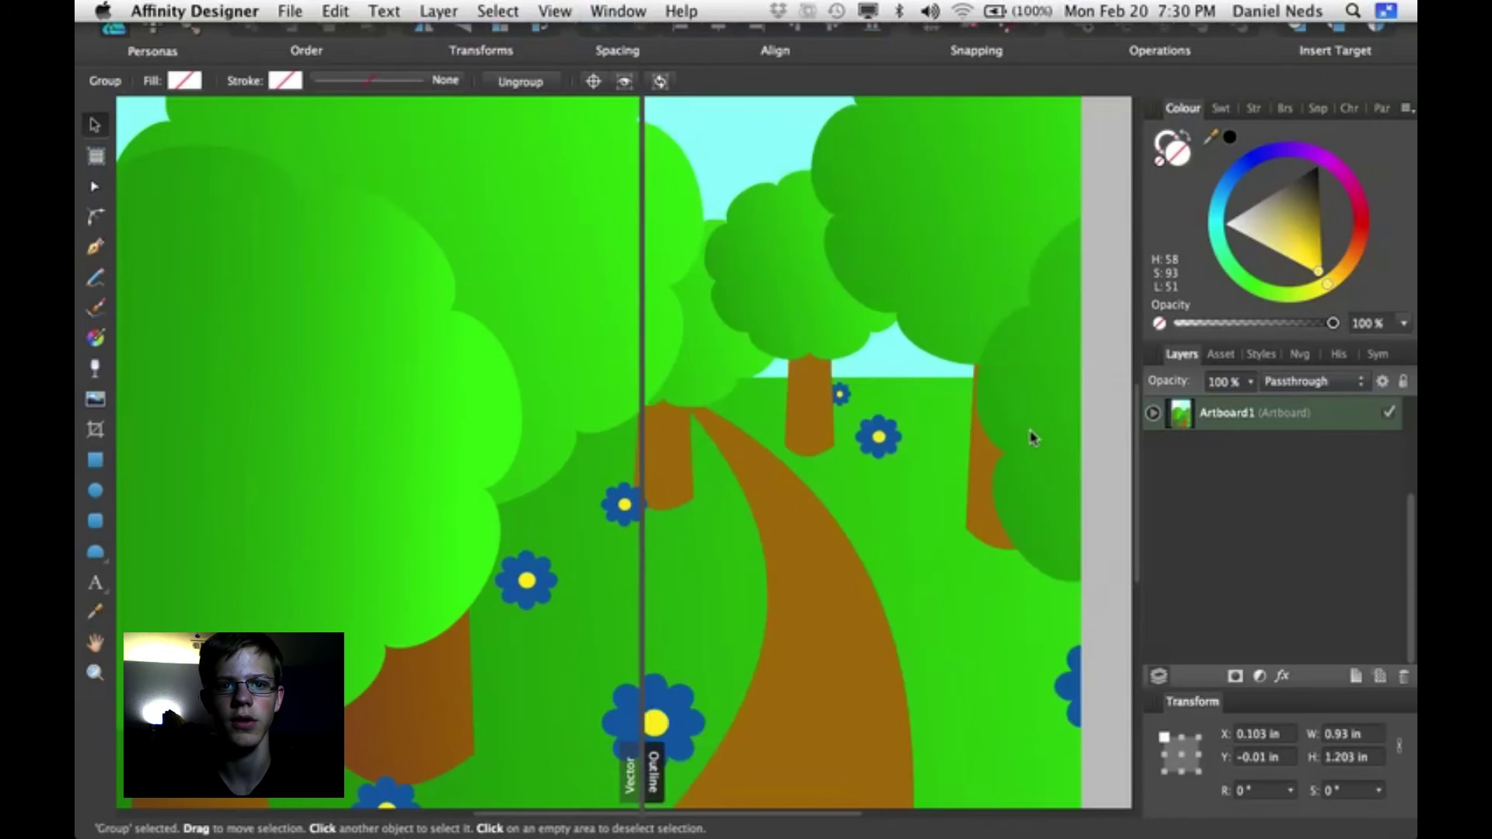
pyautogui.press('super+y')
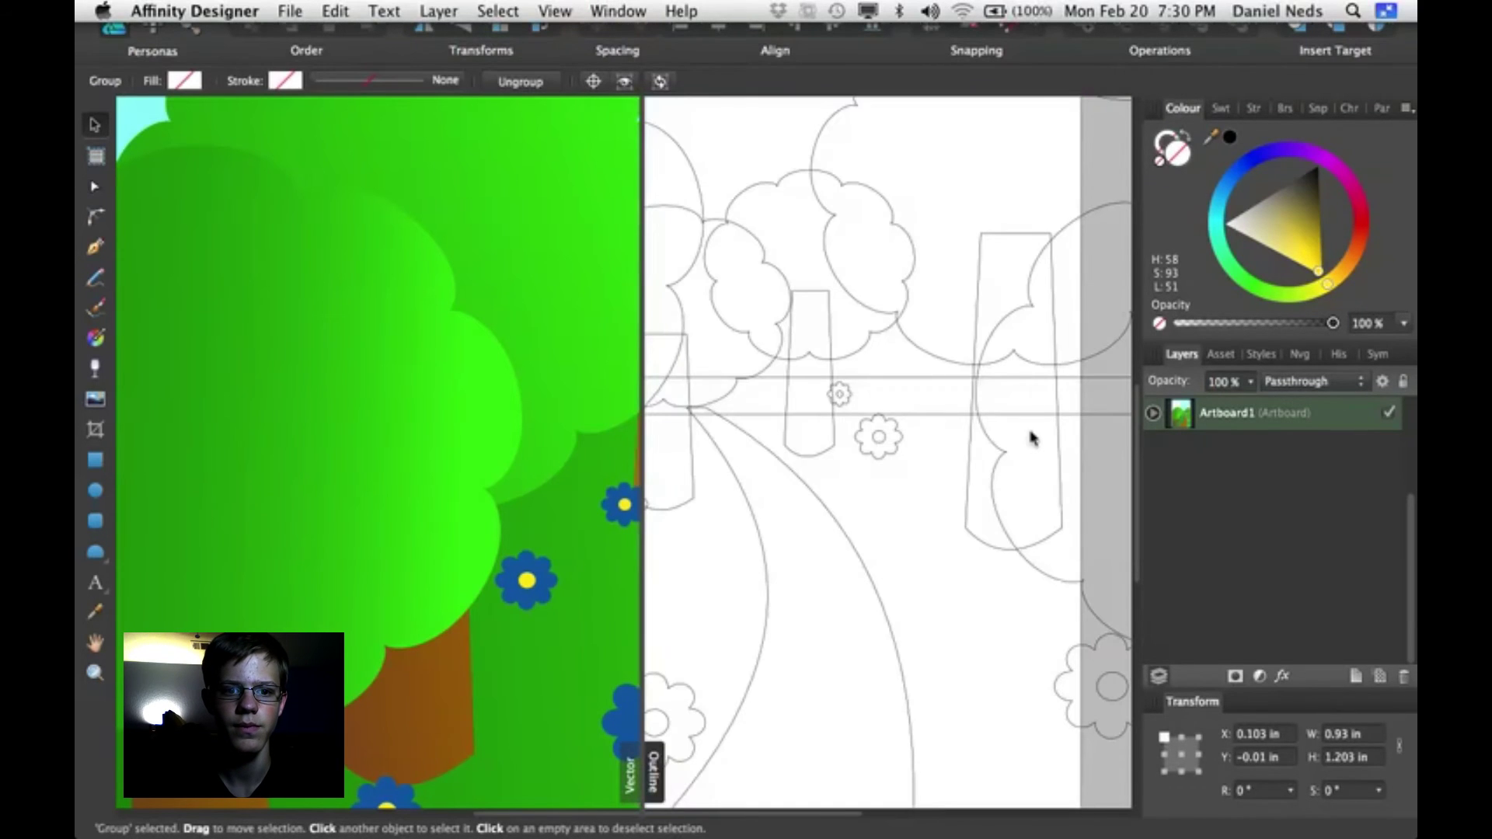
pyautogui.press('super+y')
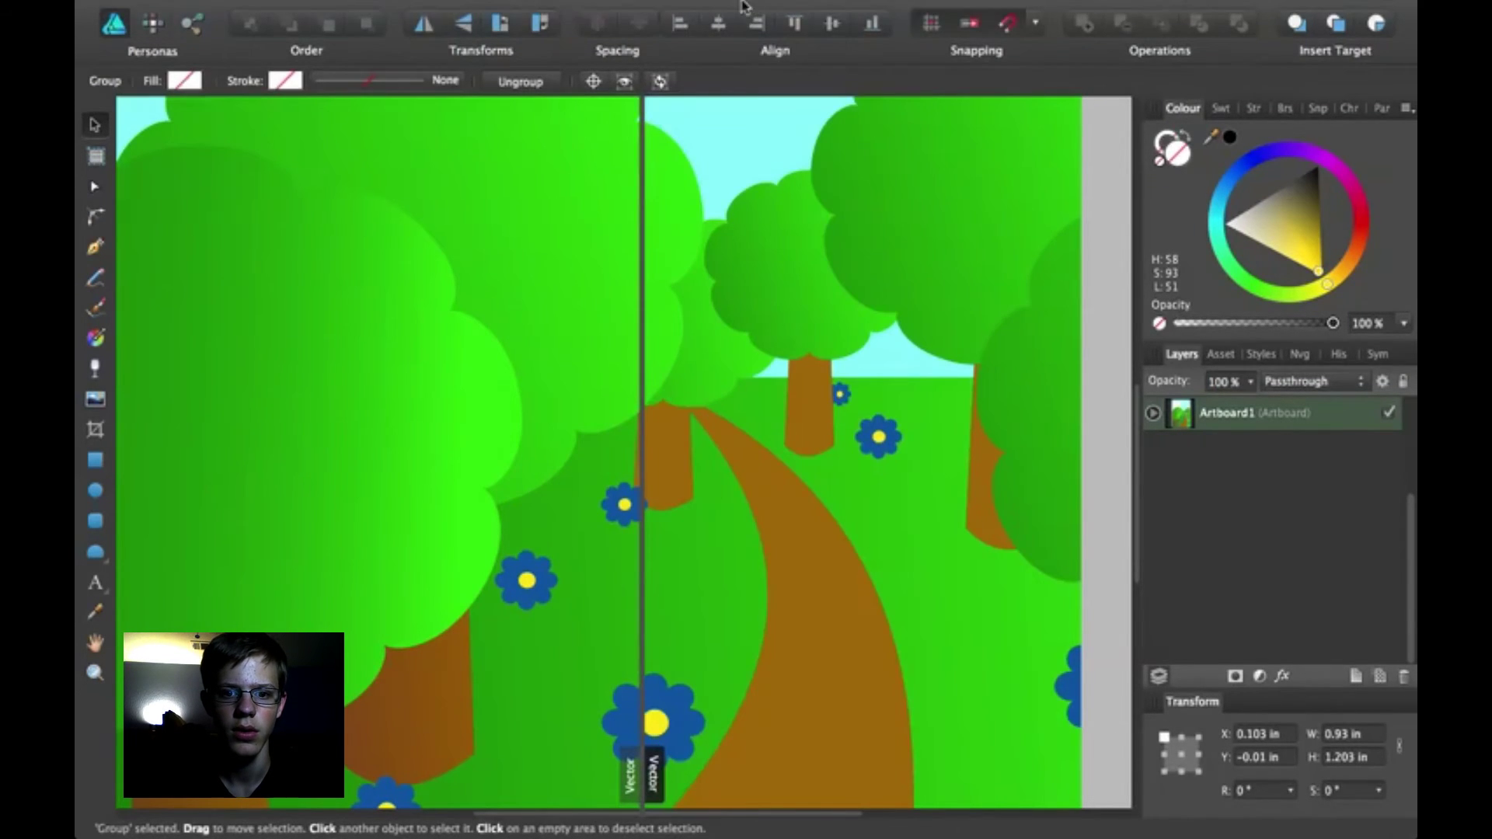
pyautogui.click(573, 10)
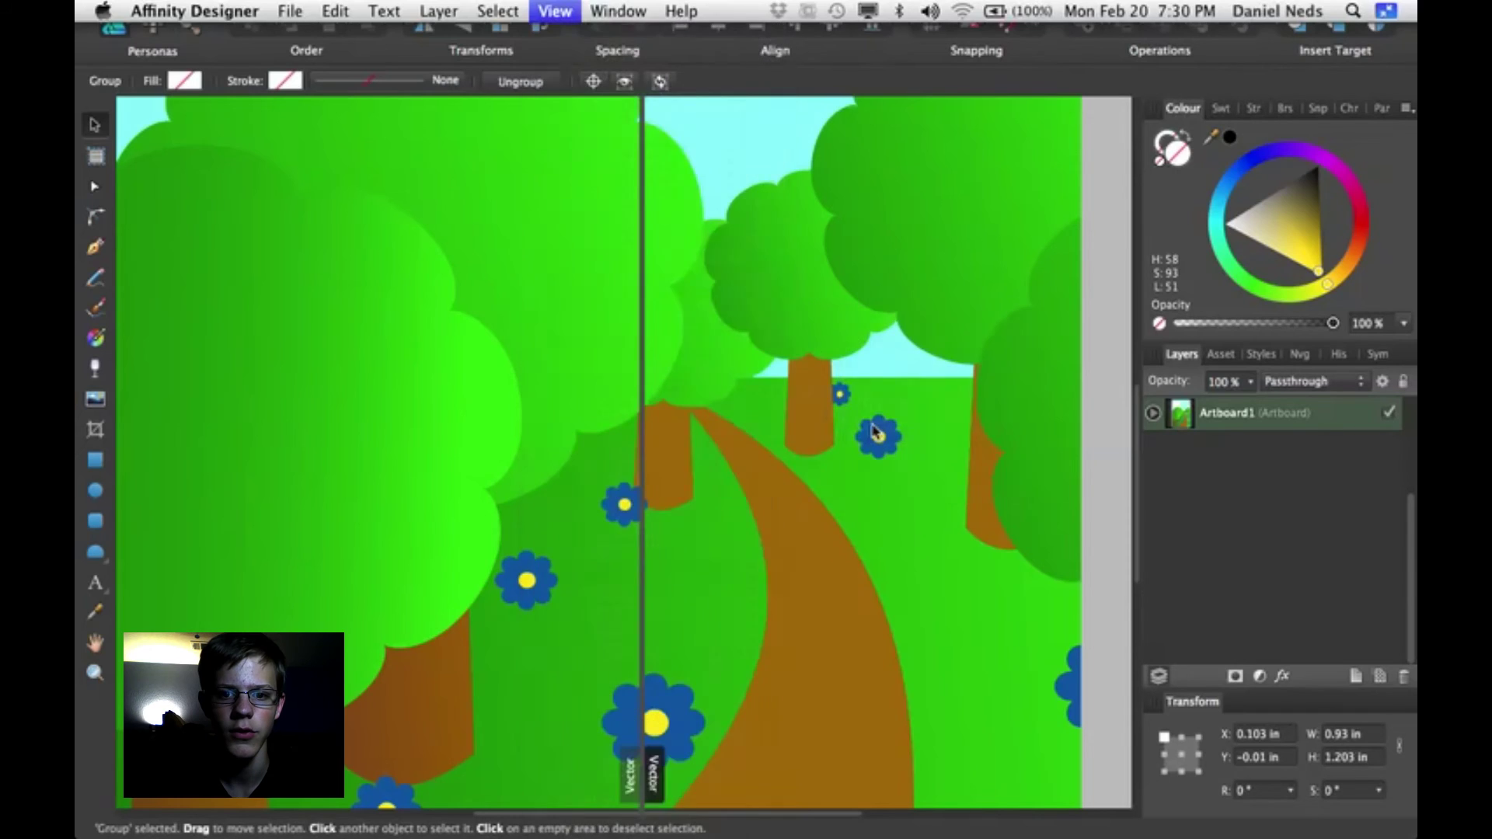
# Step: Return the canvas to Single View and pan across the artboard
pyautogui.click(555, 10)
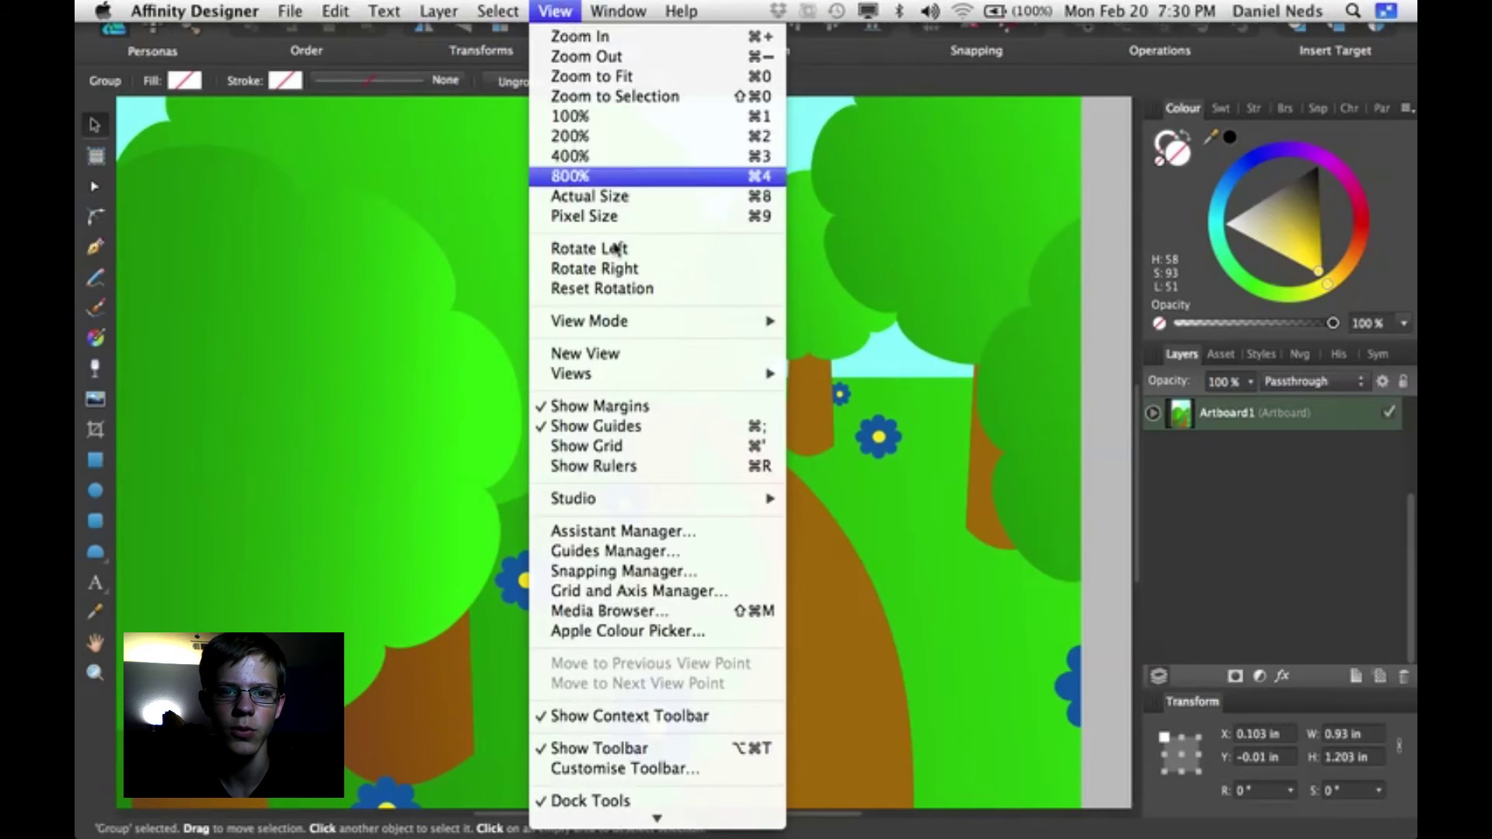
pyautogui.moveTo(678, 333)
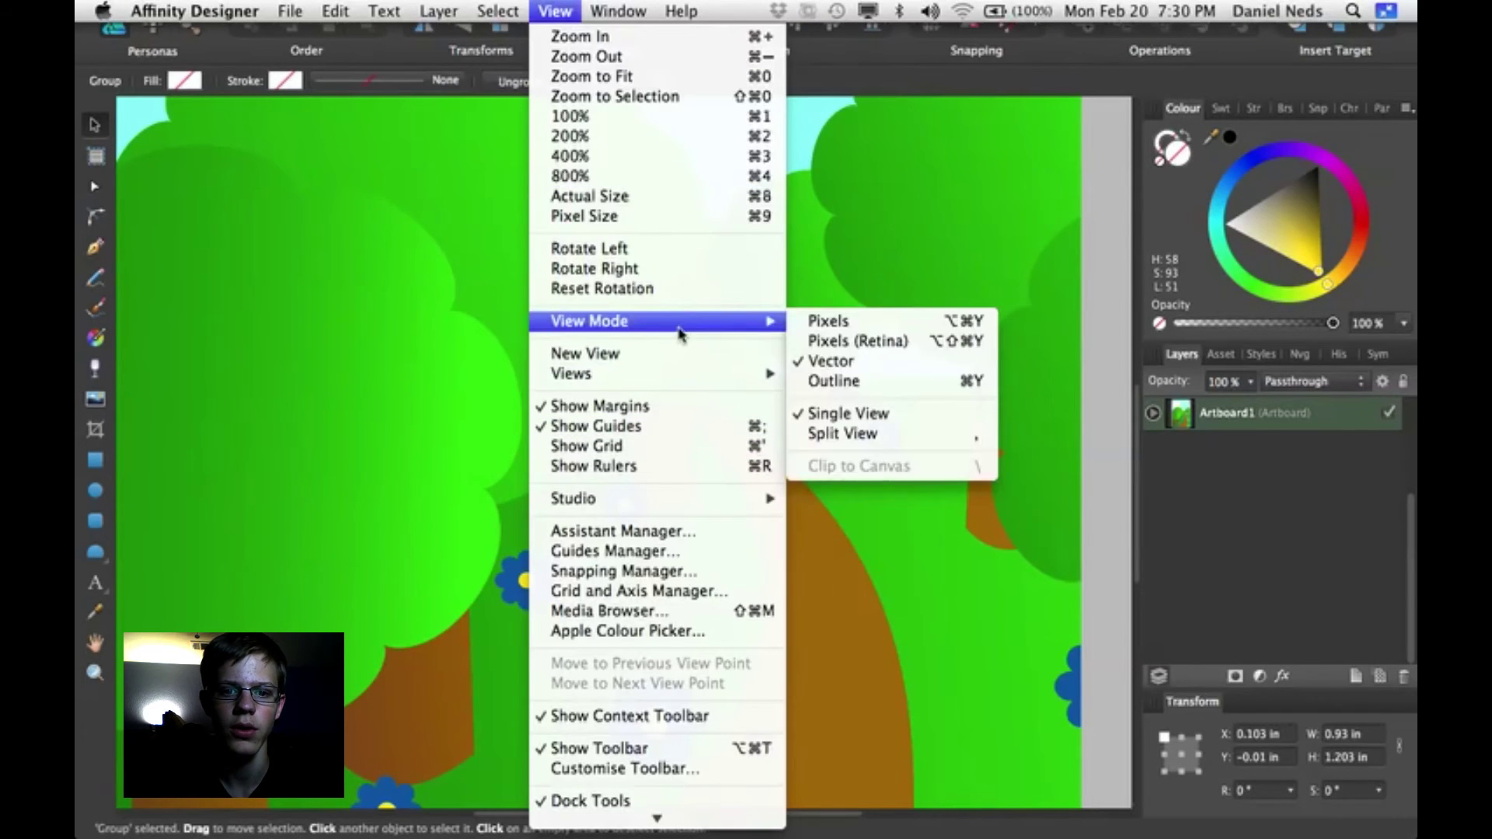
pyautogui.click(925, 422)
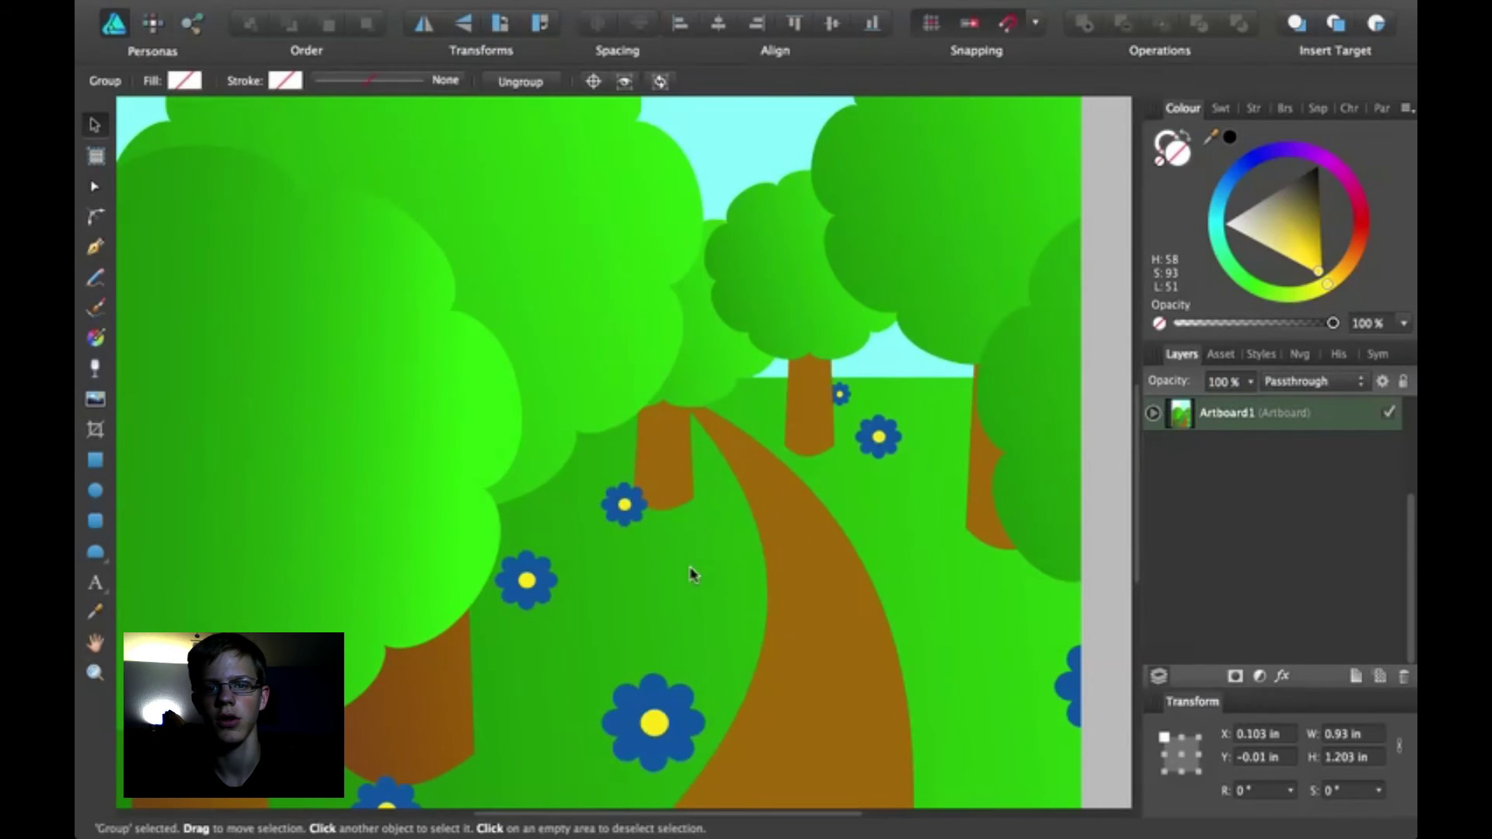
pyautogui.hscroll(-5, 693, 574)
pyautogui.hscroll(-2, 693, 574)
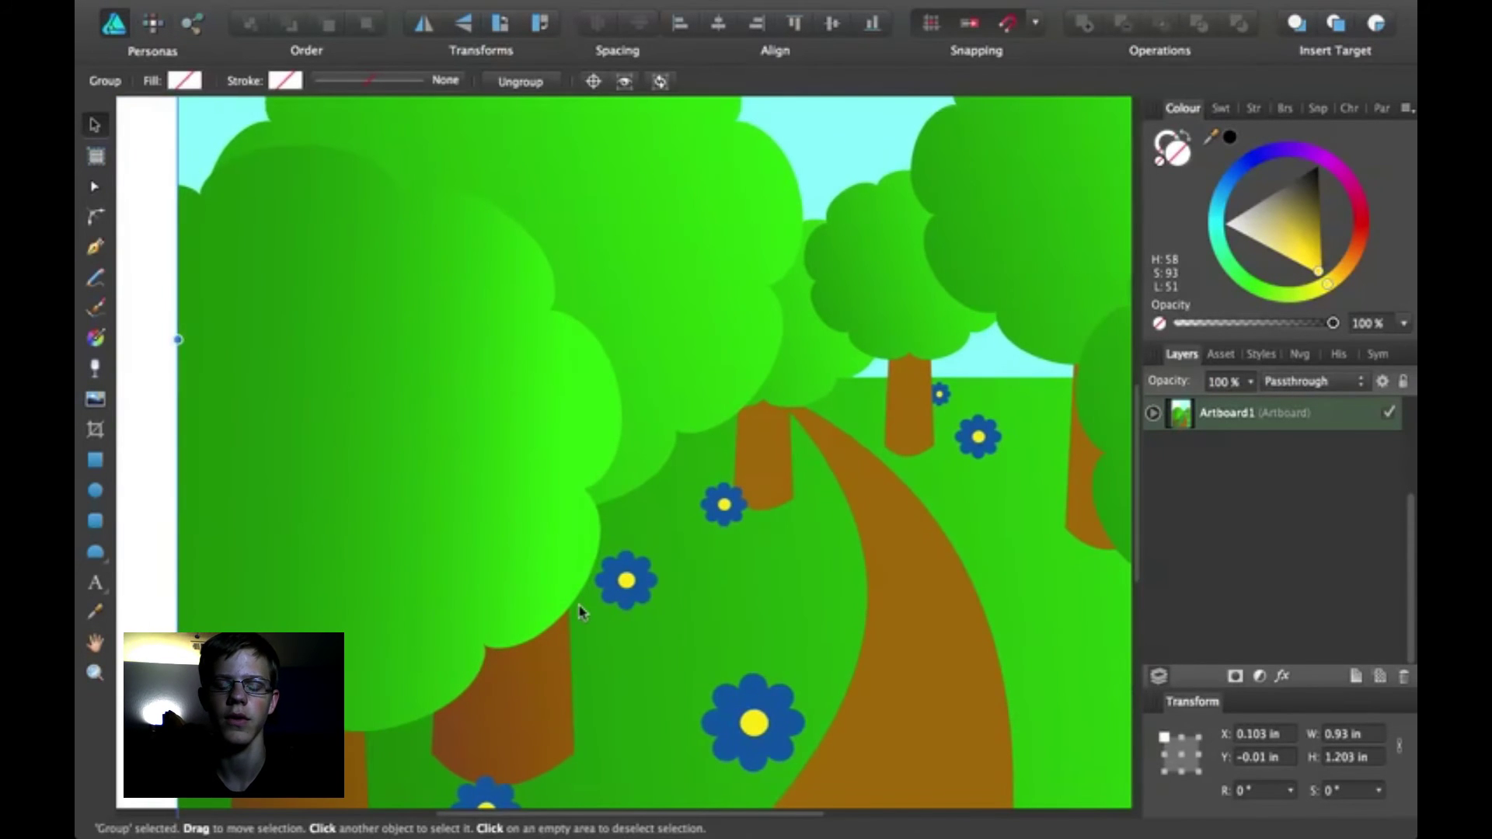
pyautogui.scroll(-5, 579, 612)
pyautogui.hscroll(1, 579, 611)
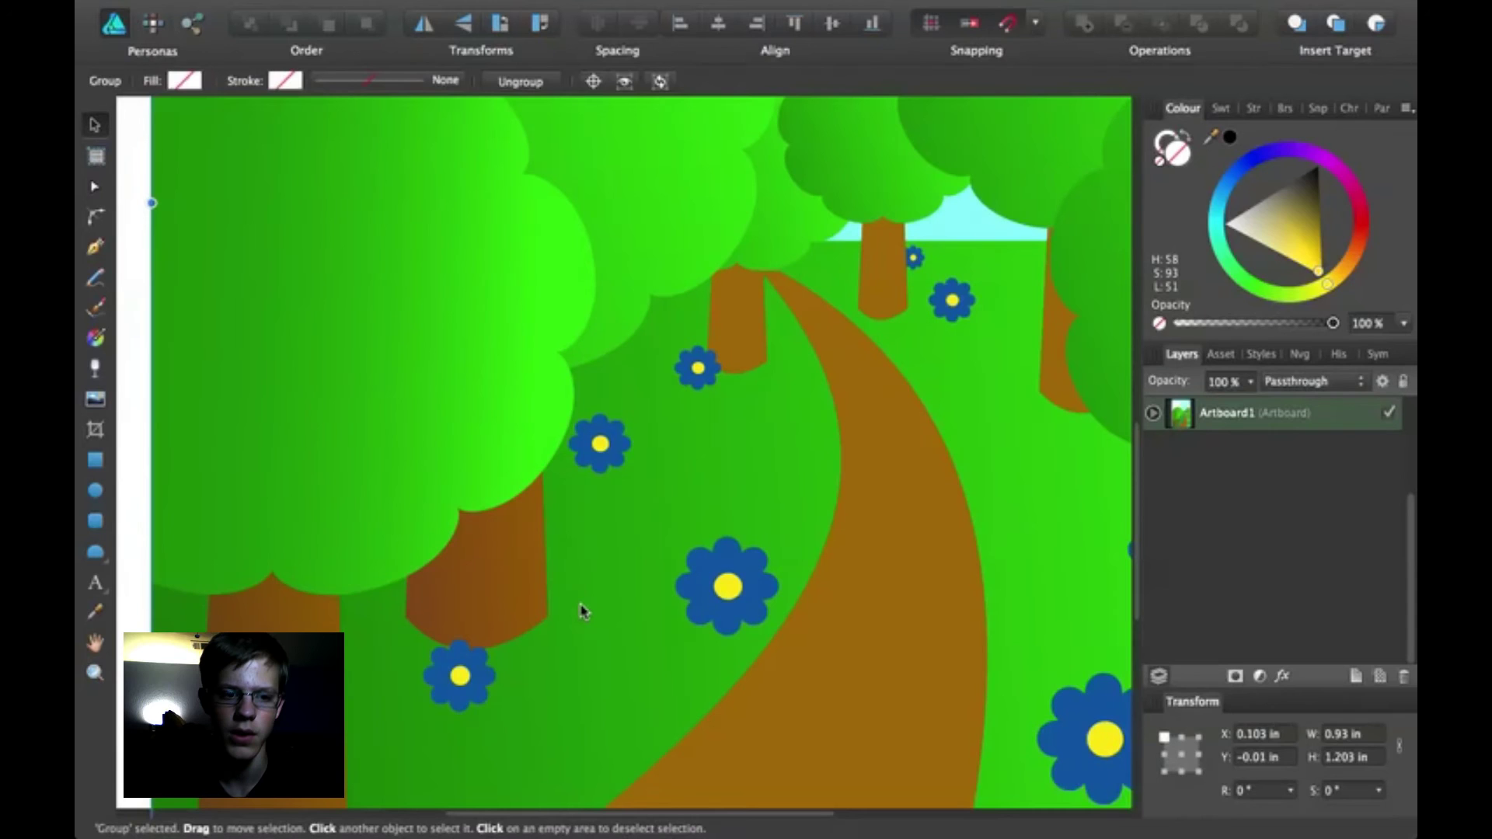
# Step: Select the green rectangle, zoom out with Cmd+minus, then clear the selection
pyautogui.doubleClick(582, 612)
pyautogui.press('super+minus')
pyautogui.press('super+minus')
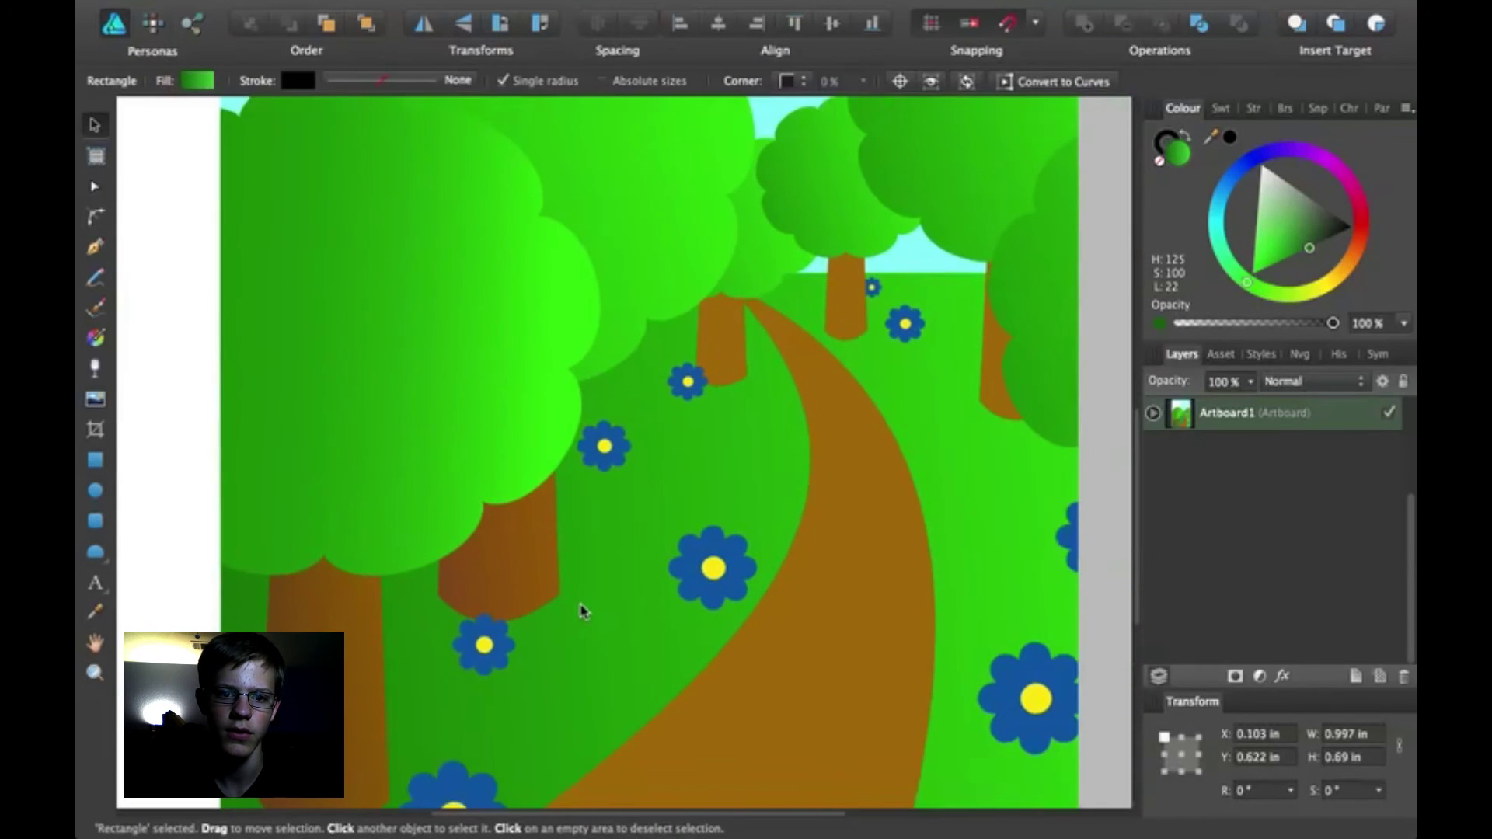
pyautogui.scroll(2, 712, 593)
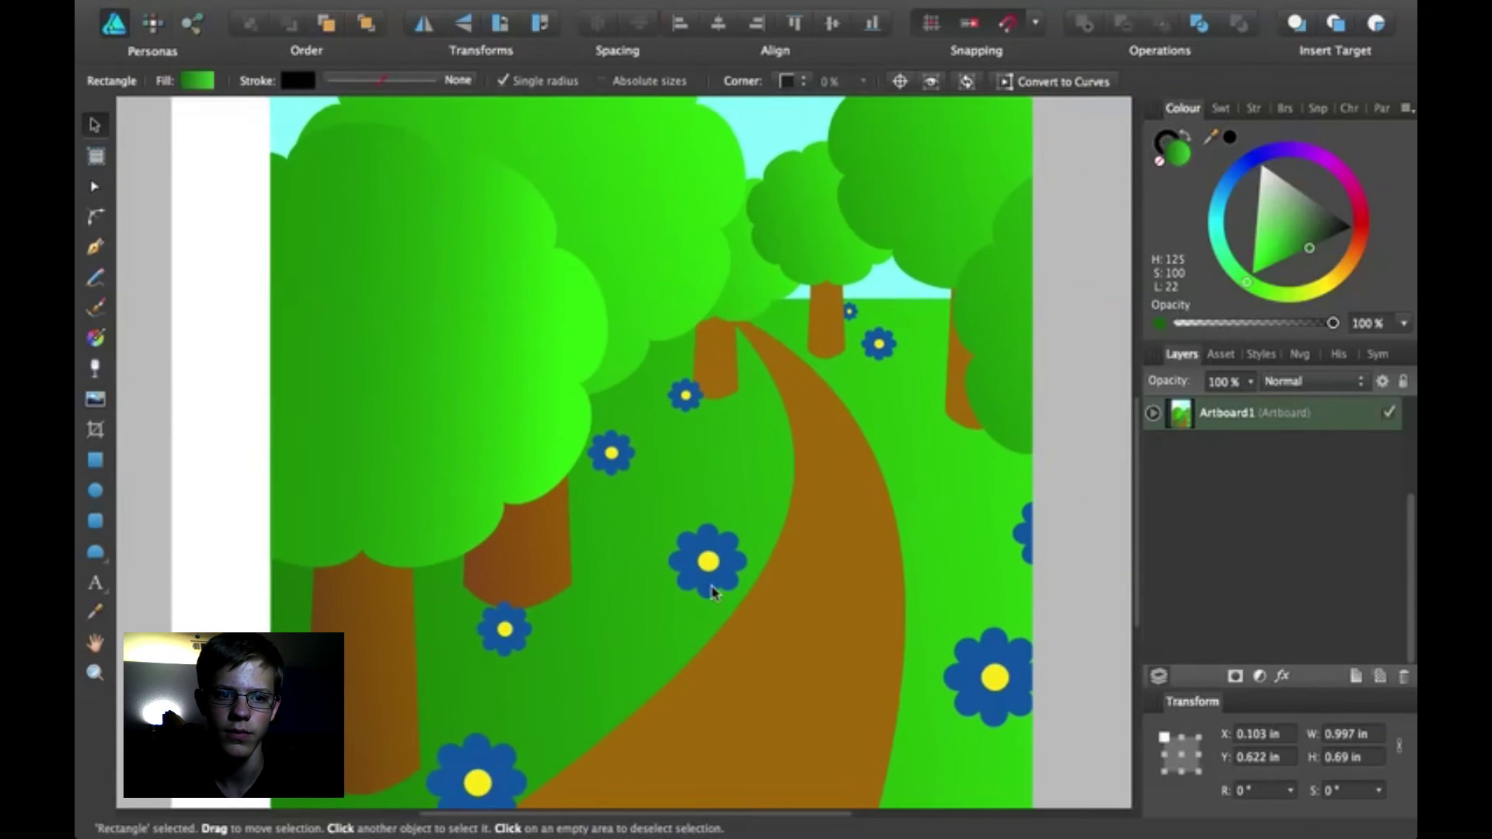
pyautogui.scroll(5, 712, 592)
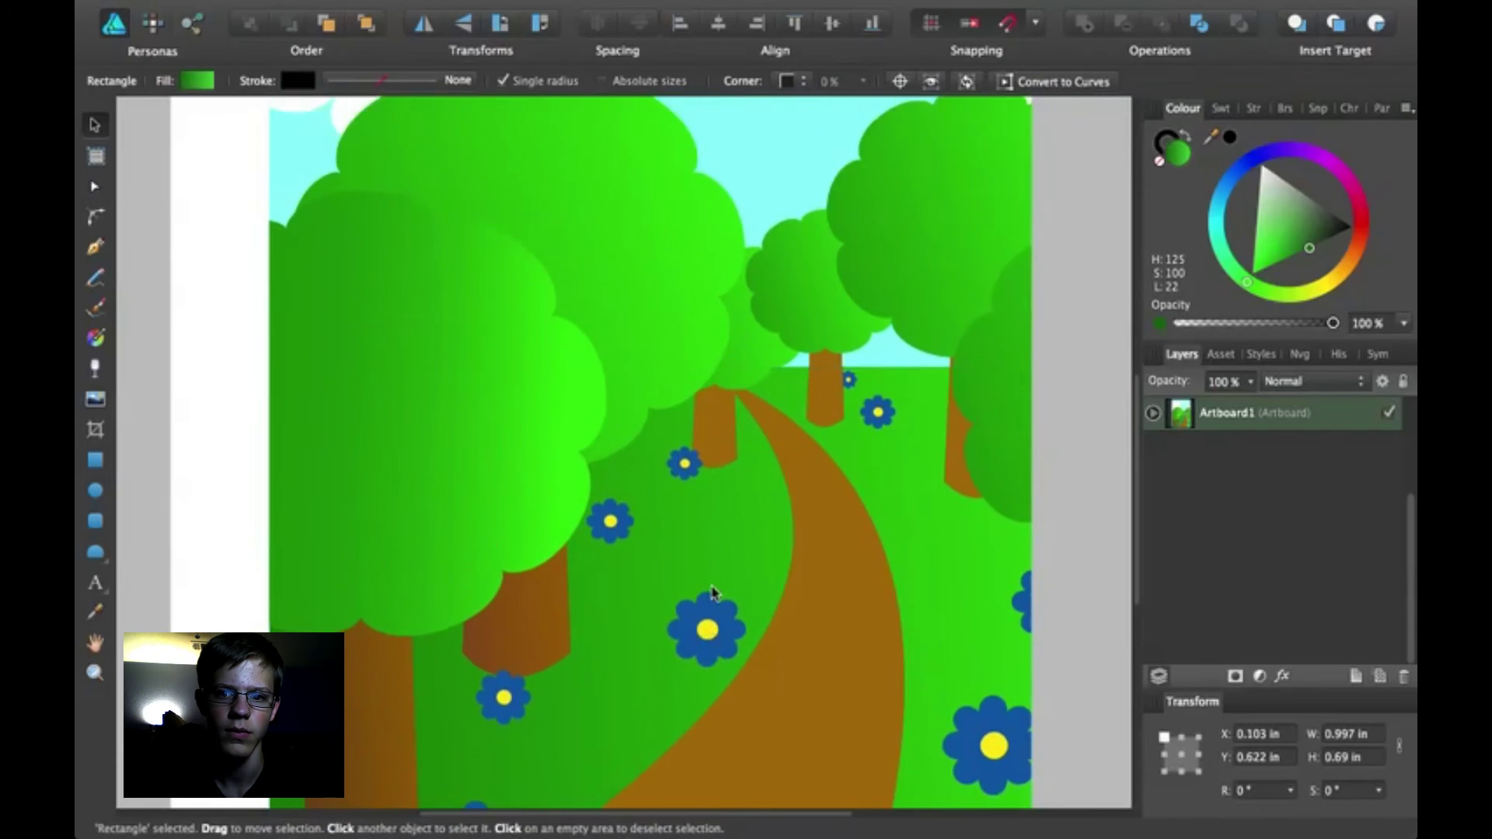
pyautogui.click(1063, 357)
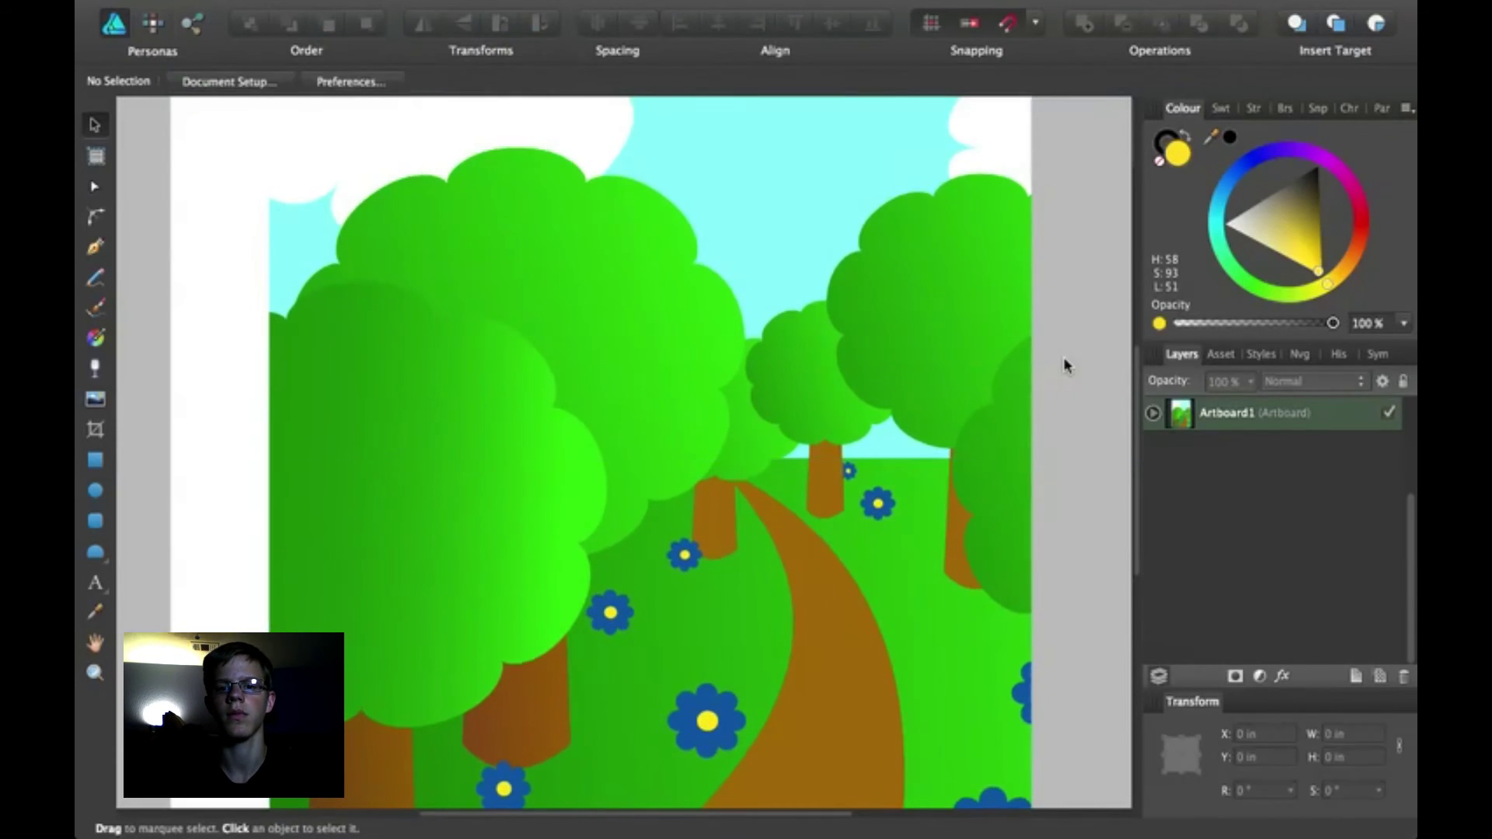
pyautogui.press('super+minus')
pyautogui.press('super+a')
pyautogui.click(220, 592)
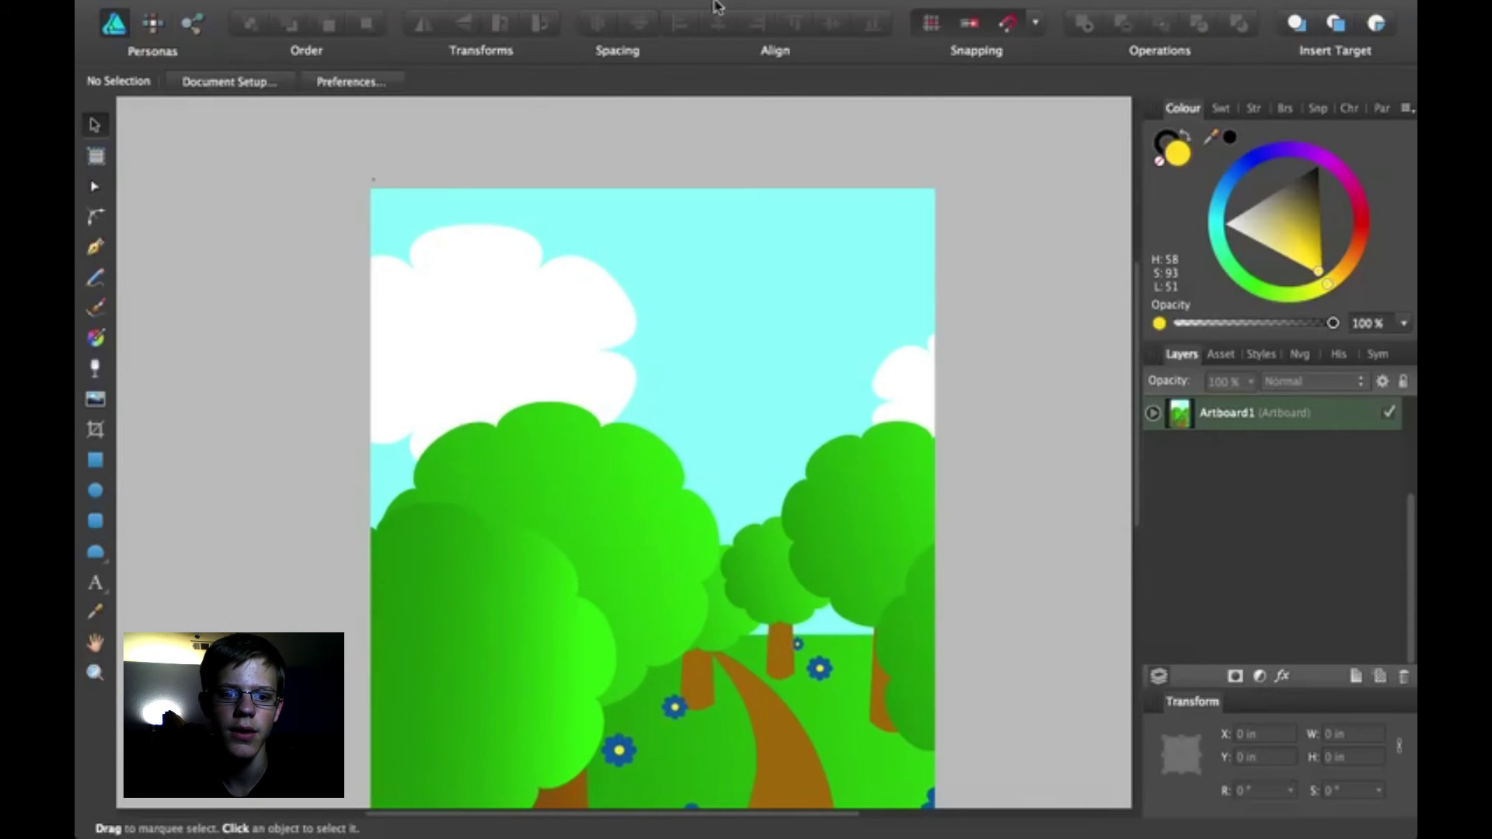
pyautogui.click(556, 11)
pyautogui.scroll(-3, 653, 451)
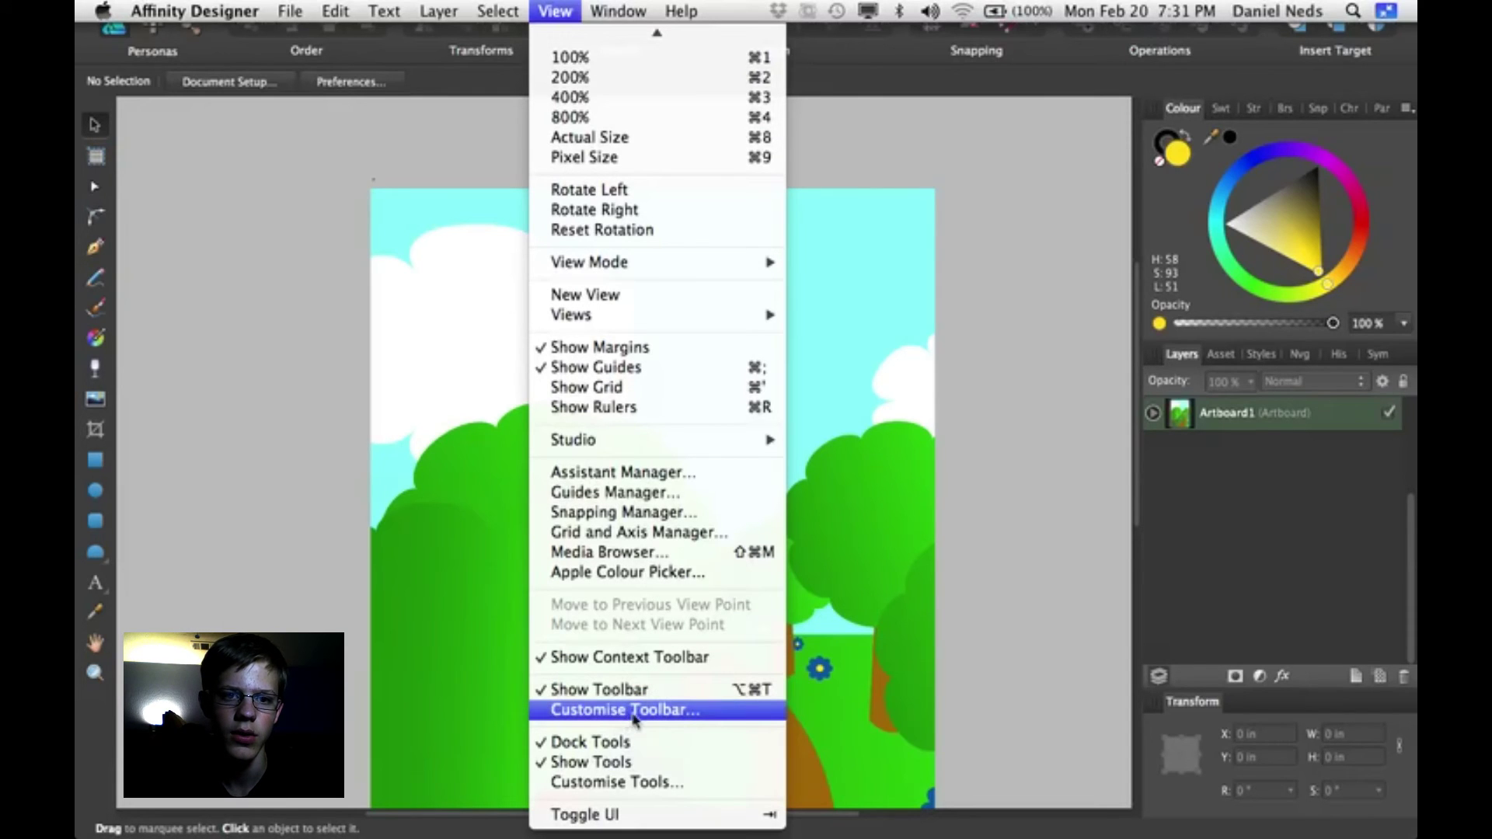
pyautogui.click(665, 711)
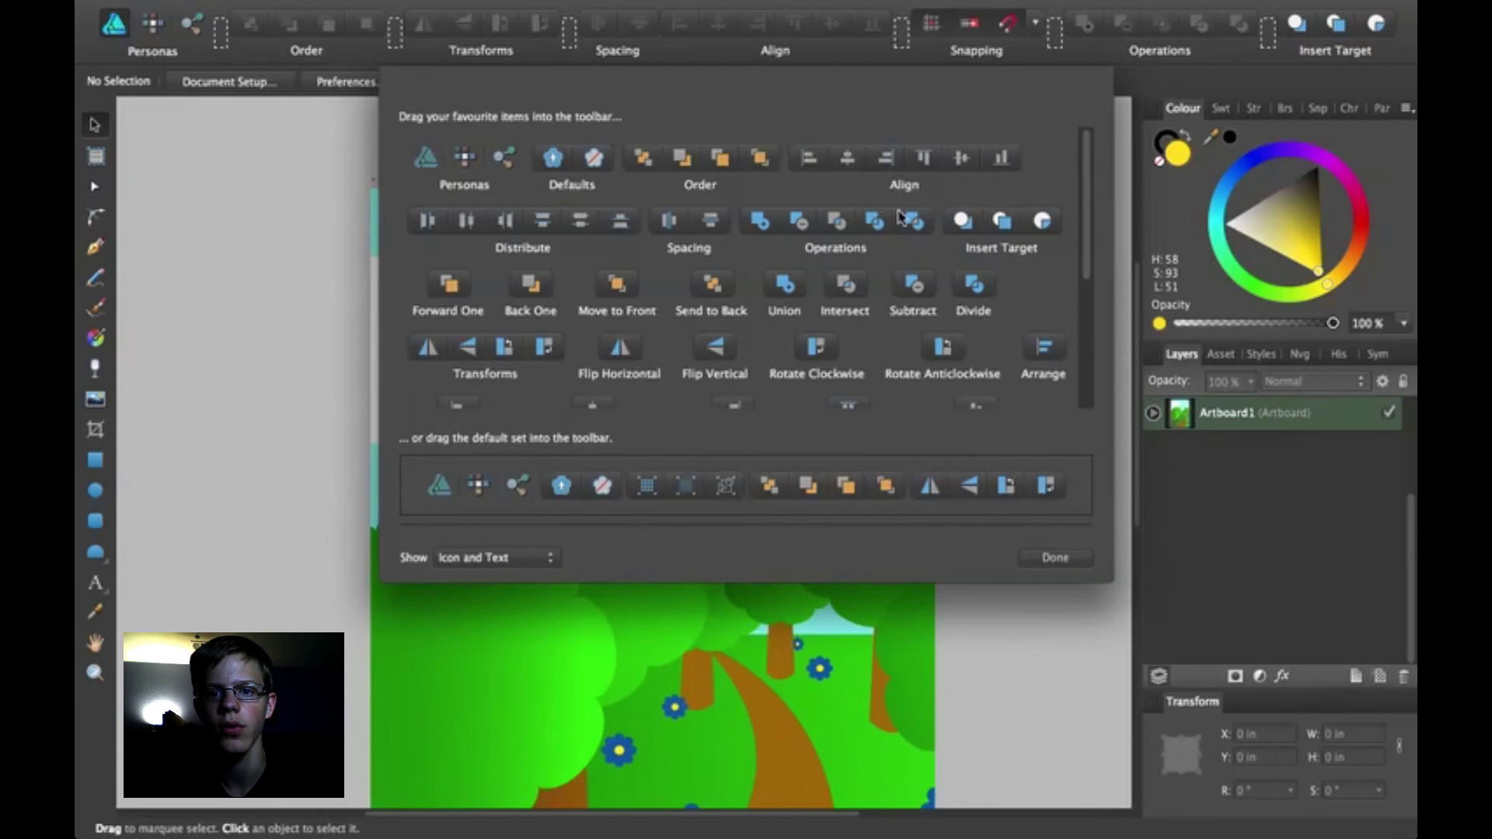
pyautogui.scroll(-5, 738, 349)
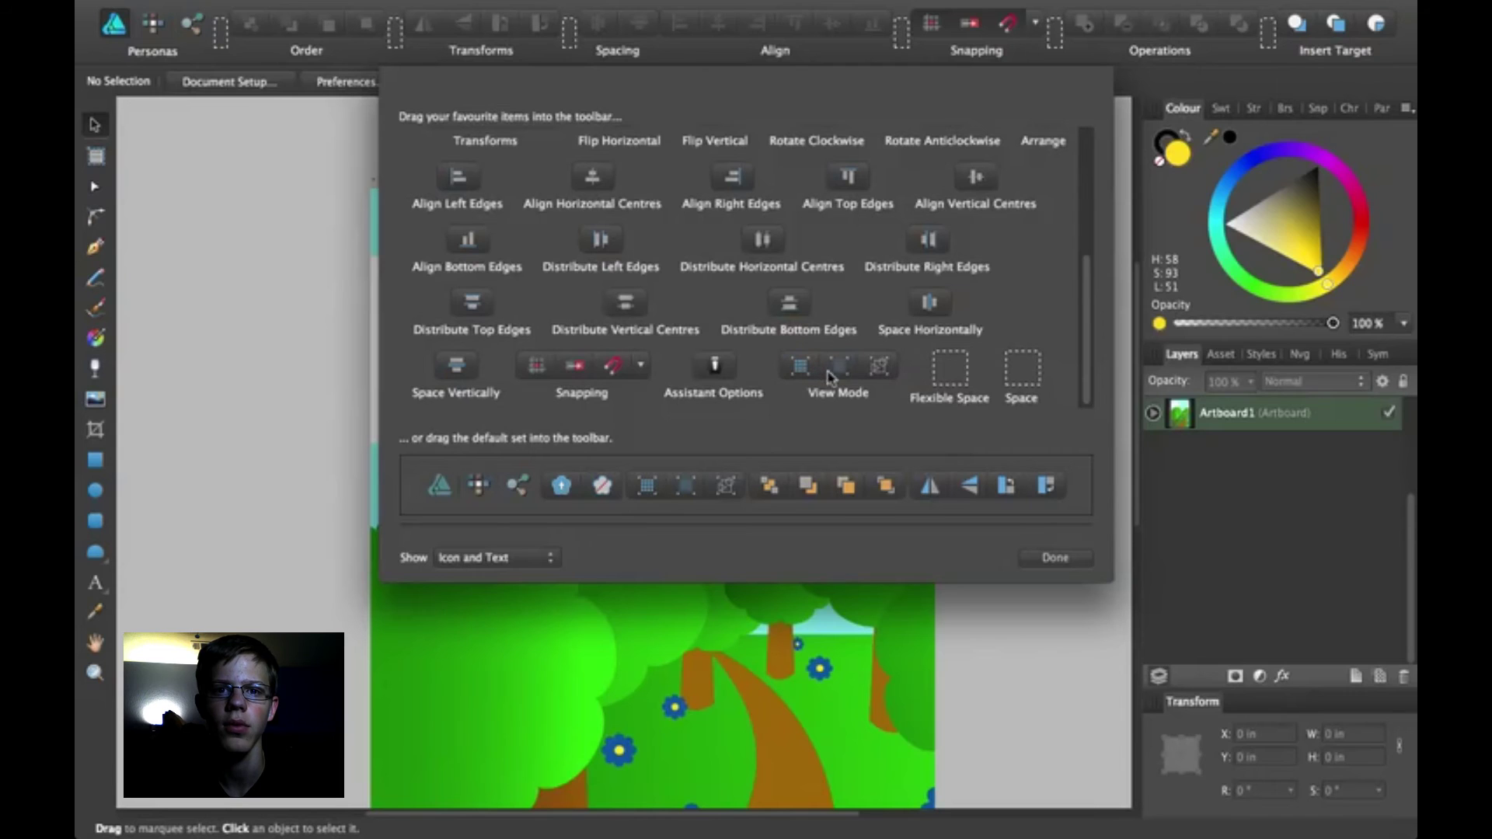
pyautogui.moveTo(830, 377); pyautogui.dragTo(781, 418)
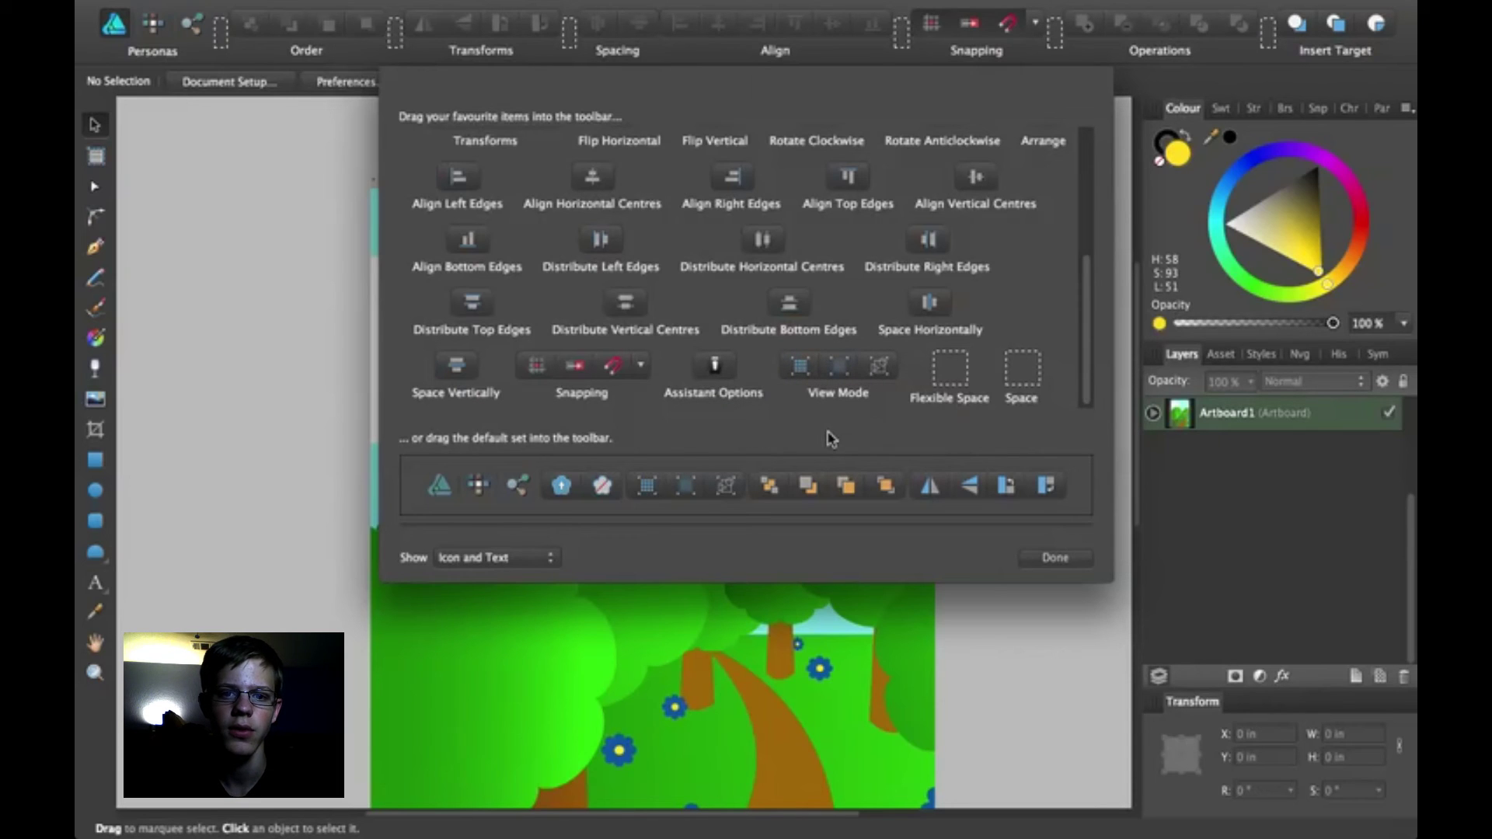
pyautogui.scroll(5, 869, 178)
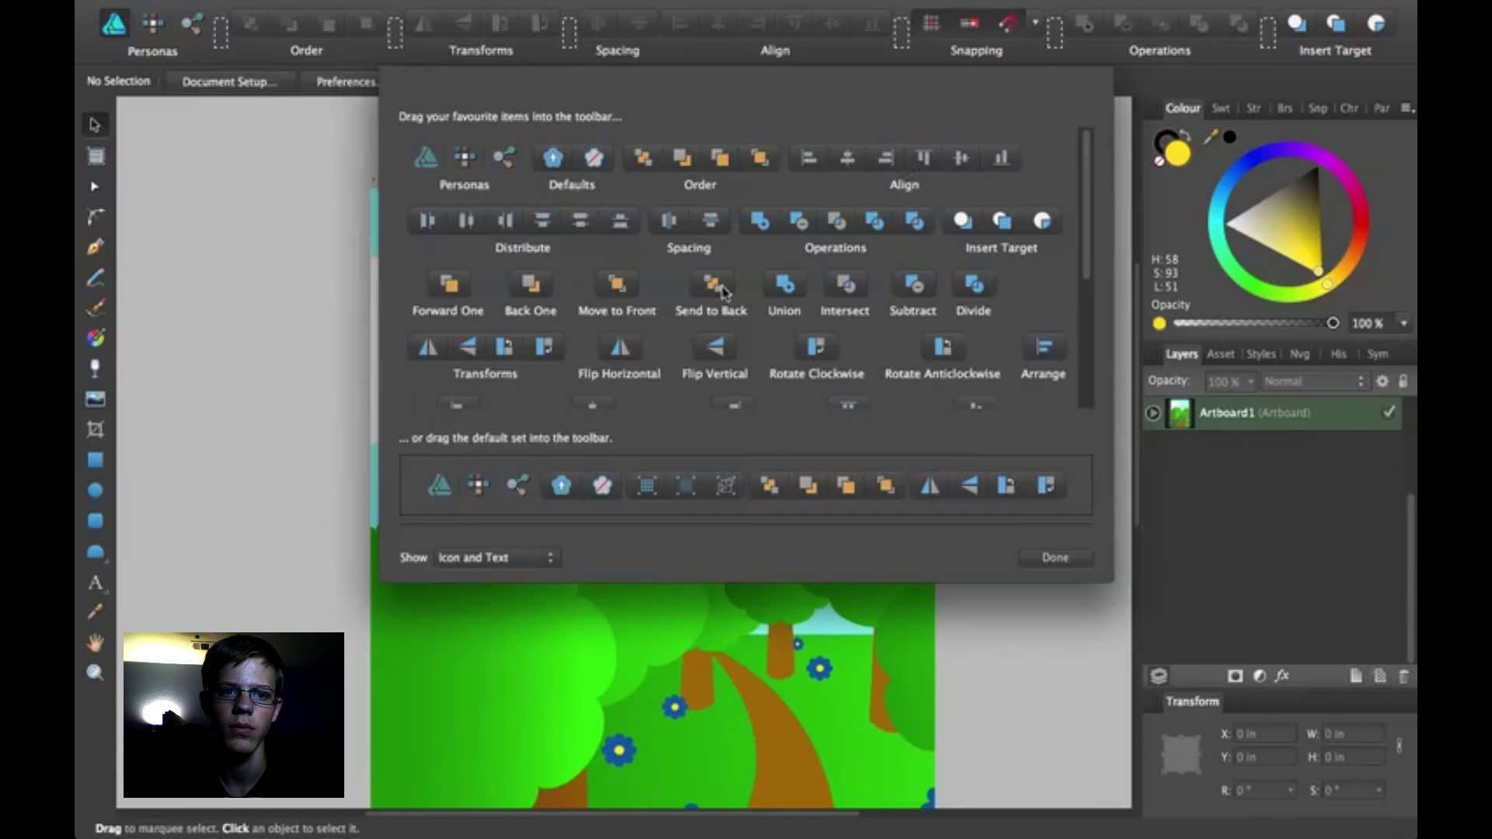
pyautogui.scroll(-5, 722, 292)
pyautogui.scroll(5, 721, 293)
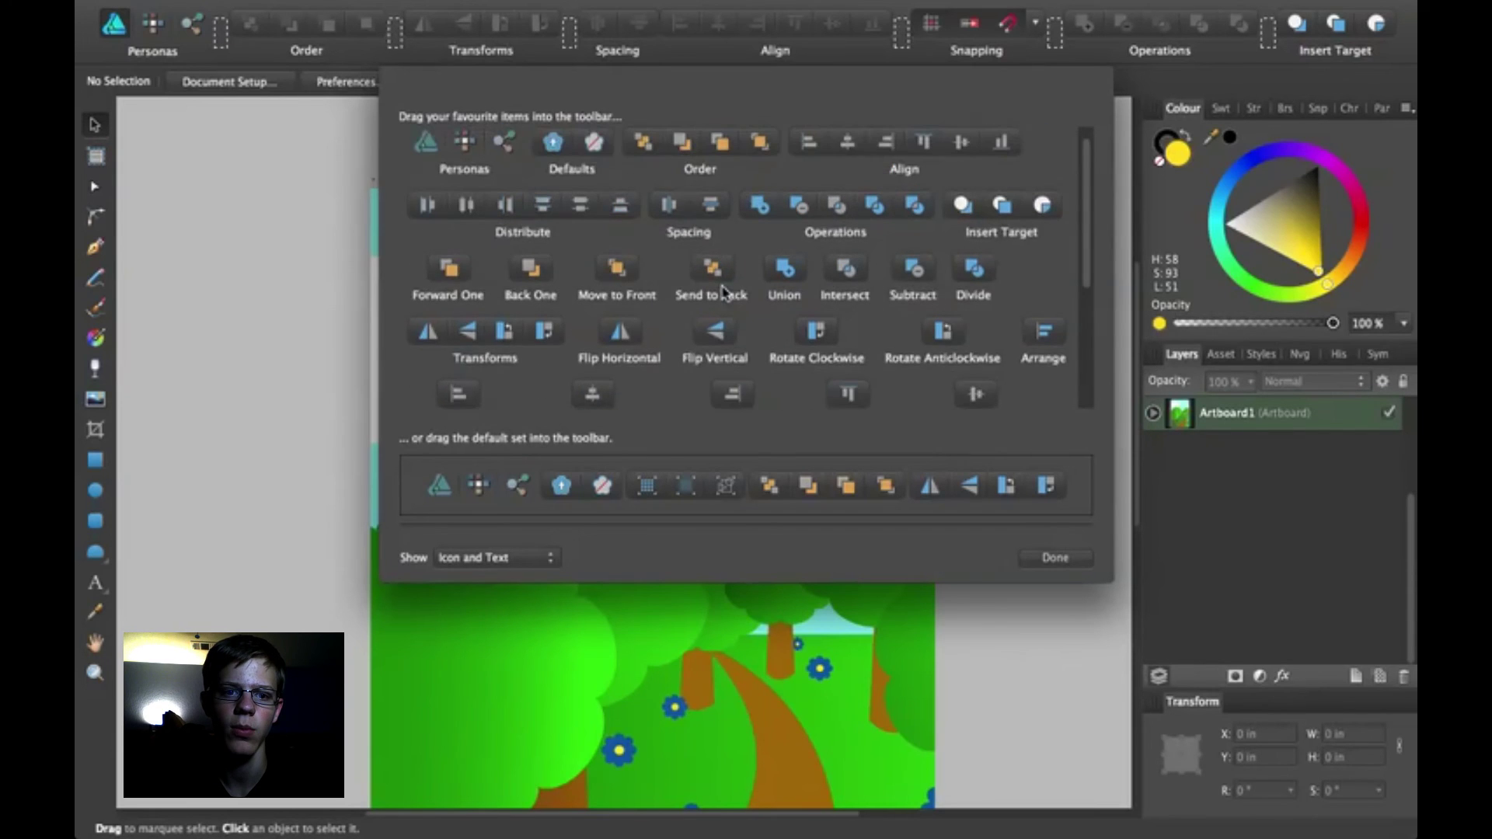
pyautogui.scroll(1, 721, 293)
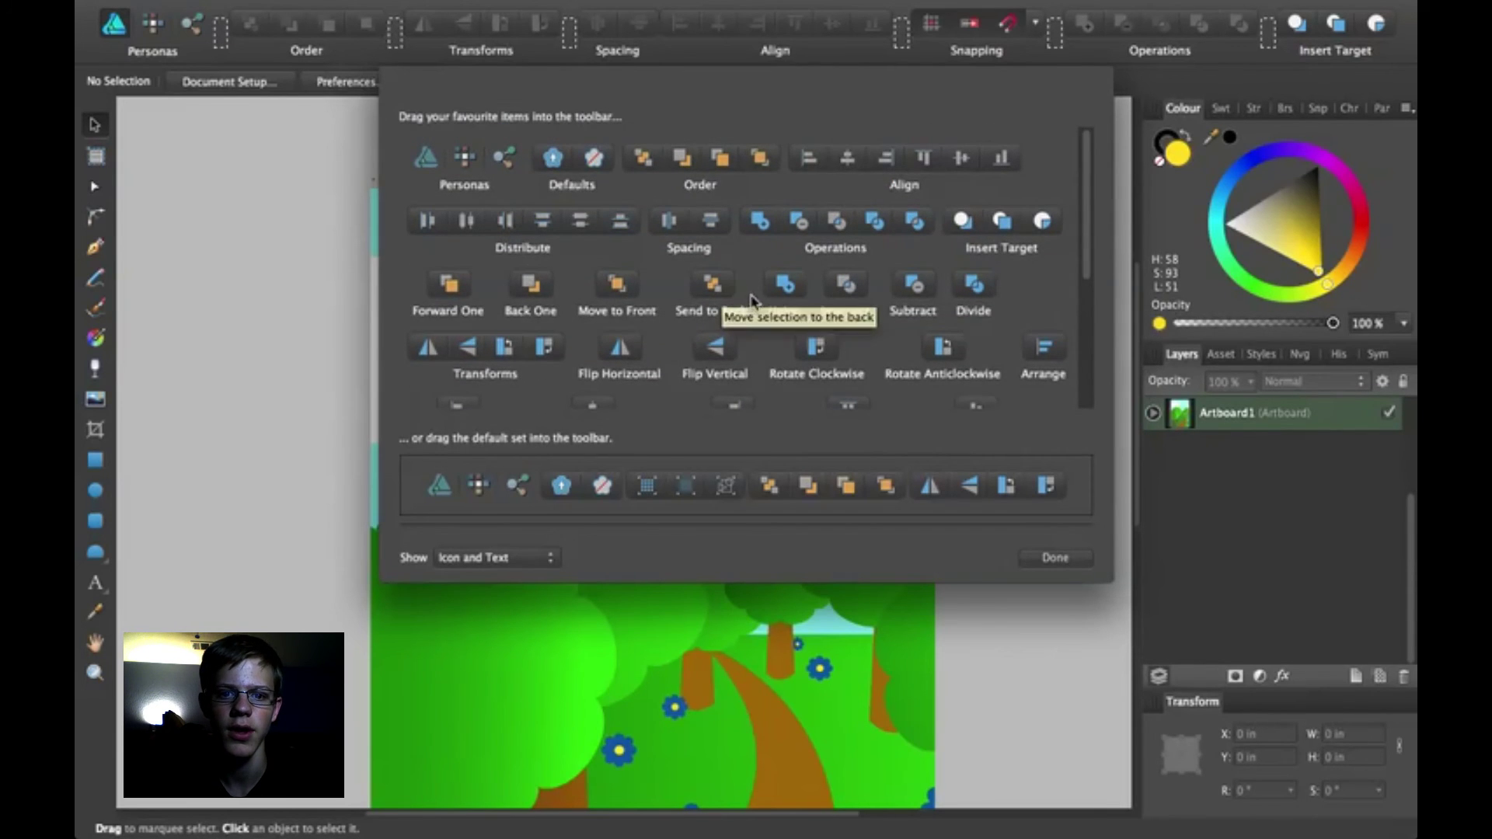
pyautogui.scroll(-5, 622, 272)
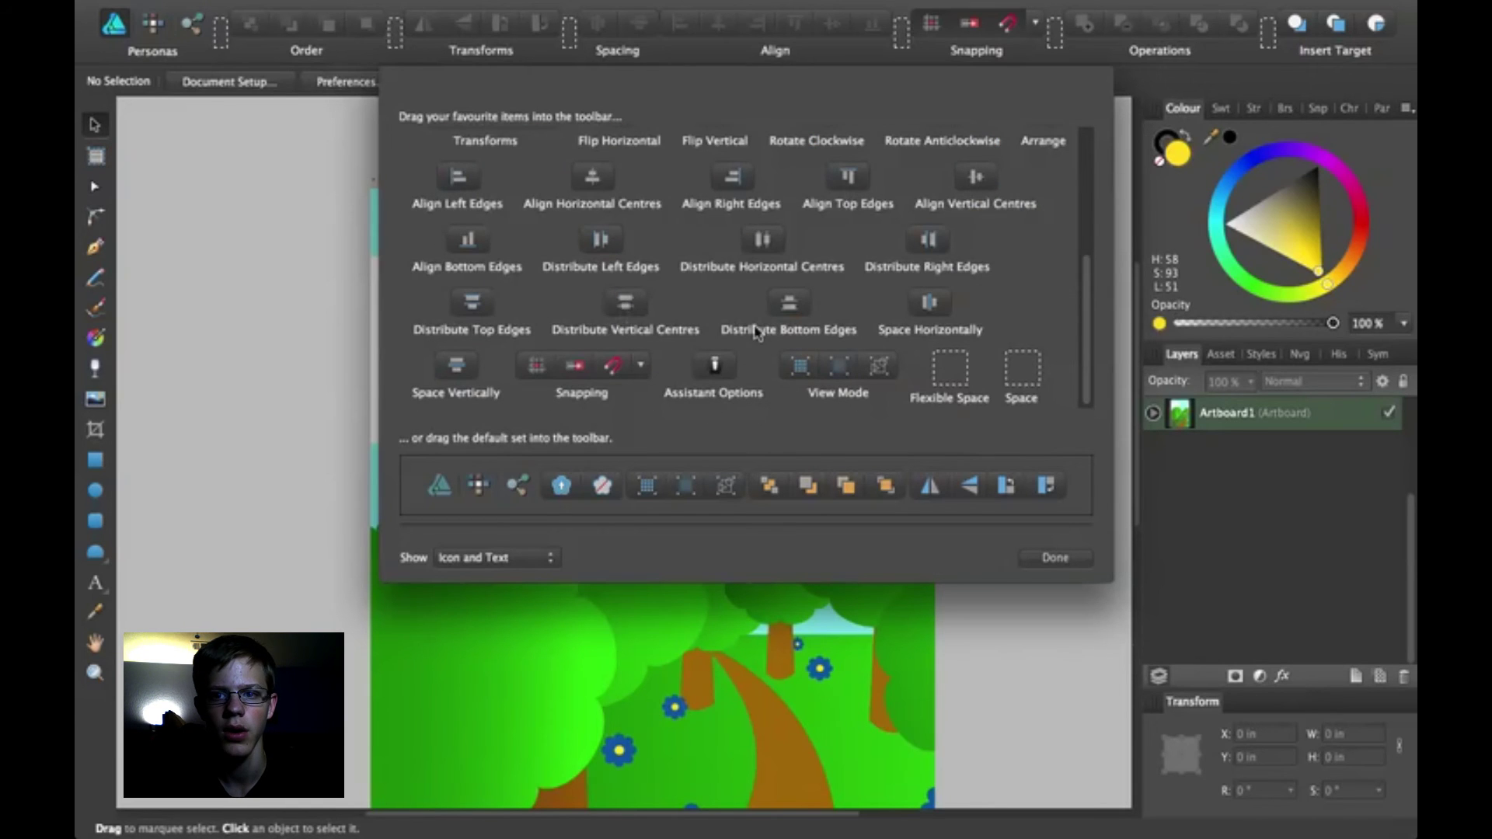
pyautogui.scroll(5, 754, 333)
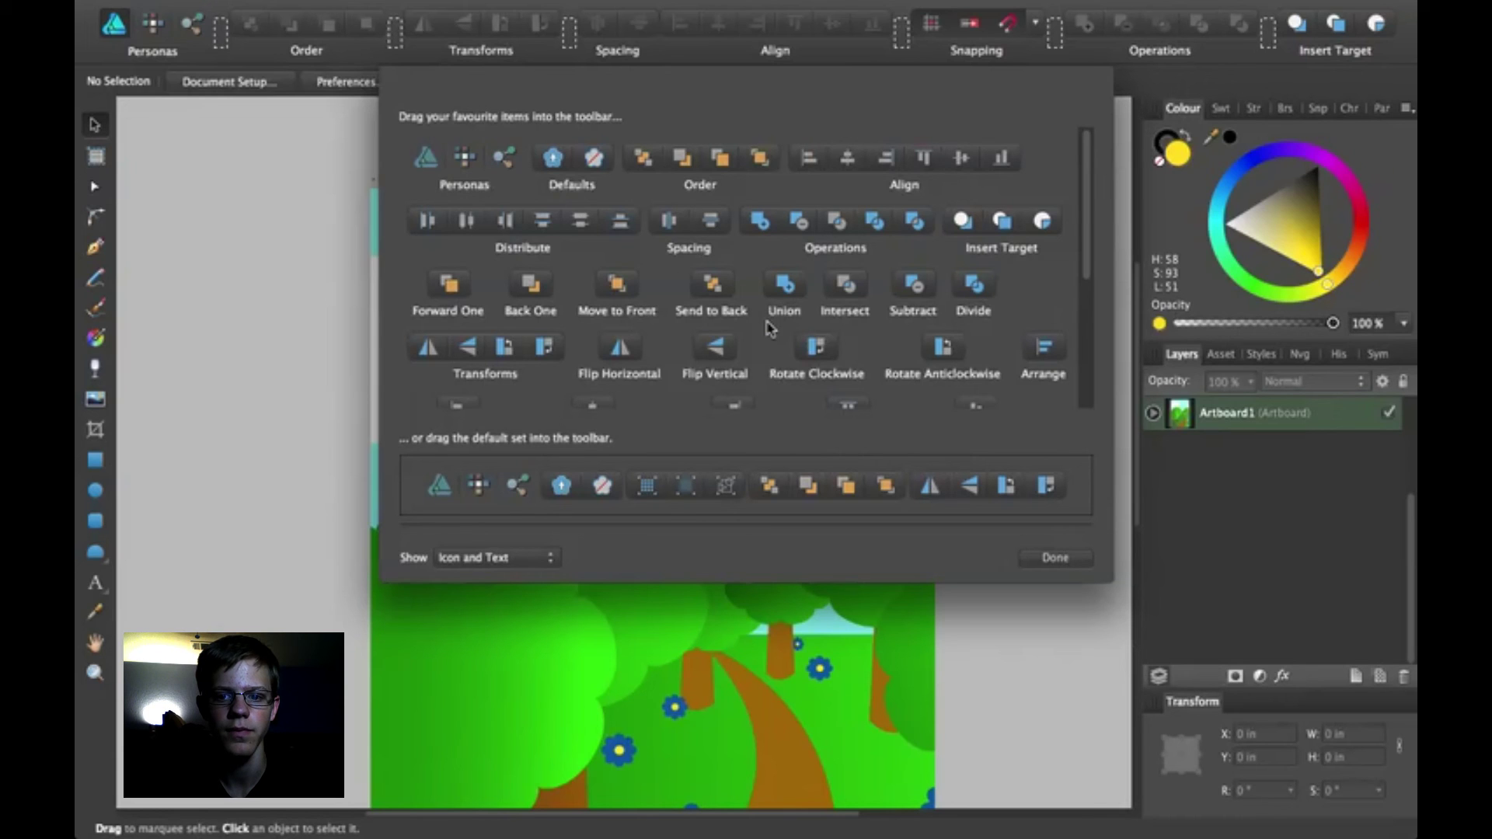
pyautogui.scroll(-5, 767, 327)
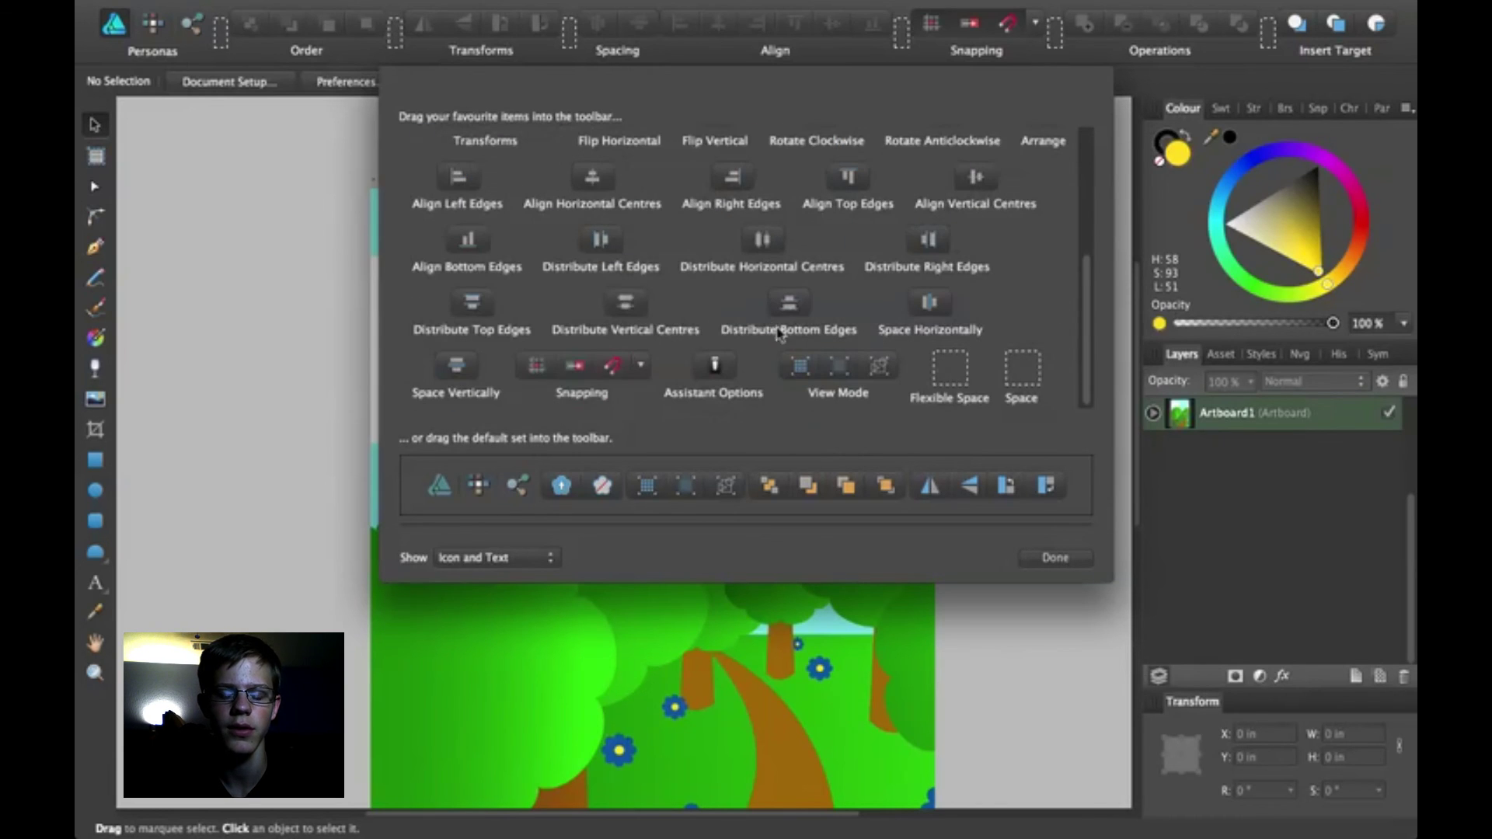
pyautogui.click(1080, 557)
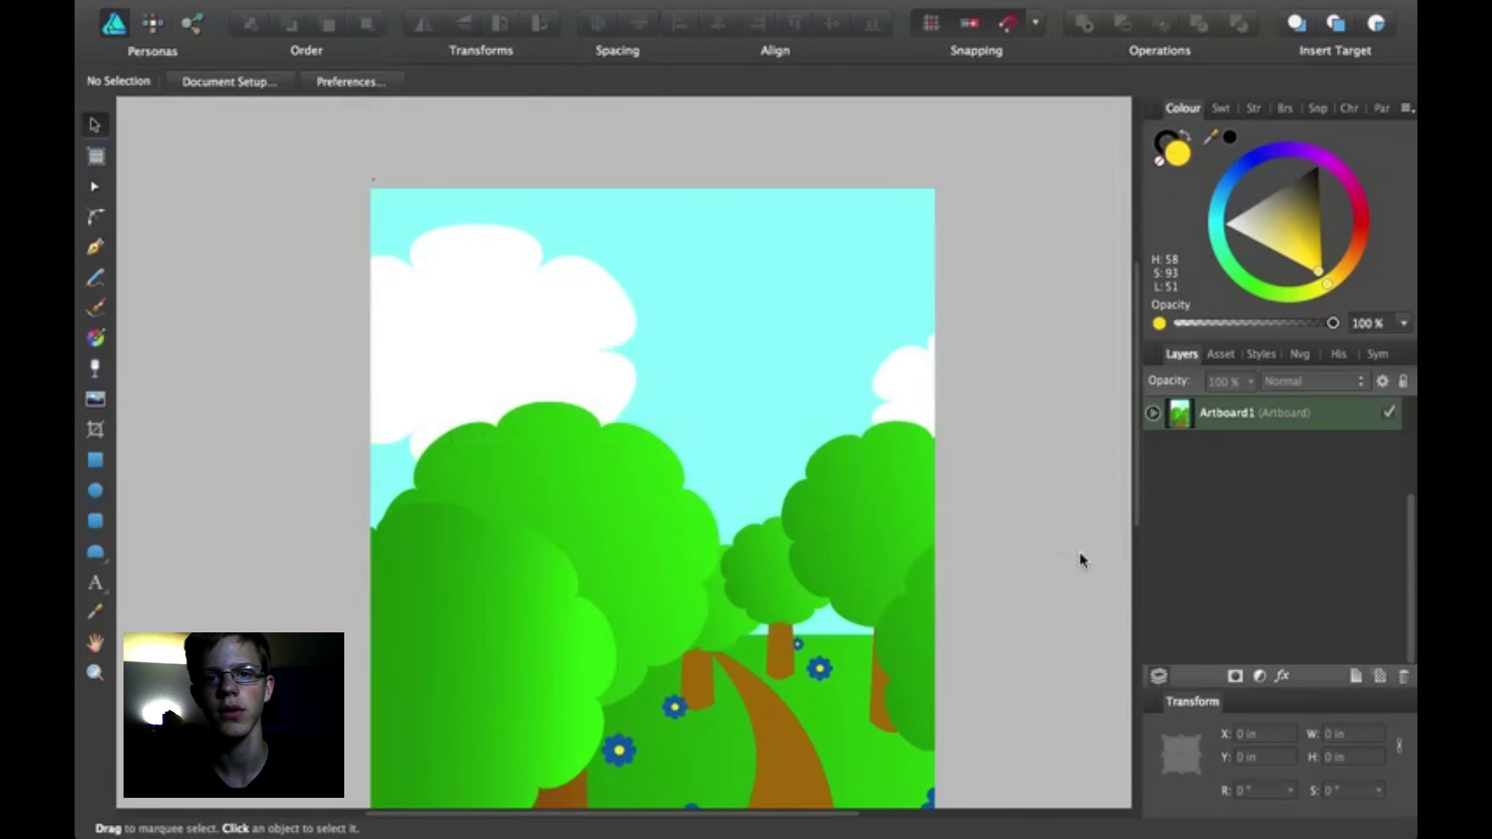
pyautogui.scroll(-5, 866, 544)
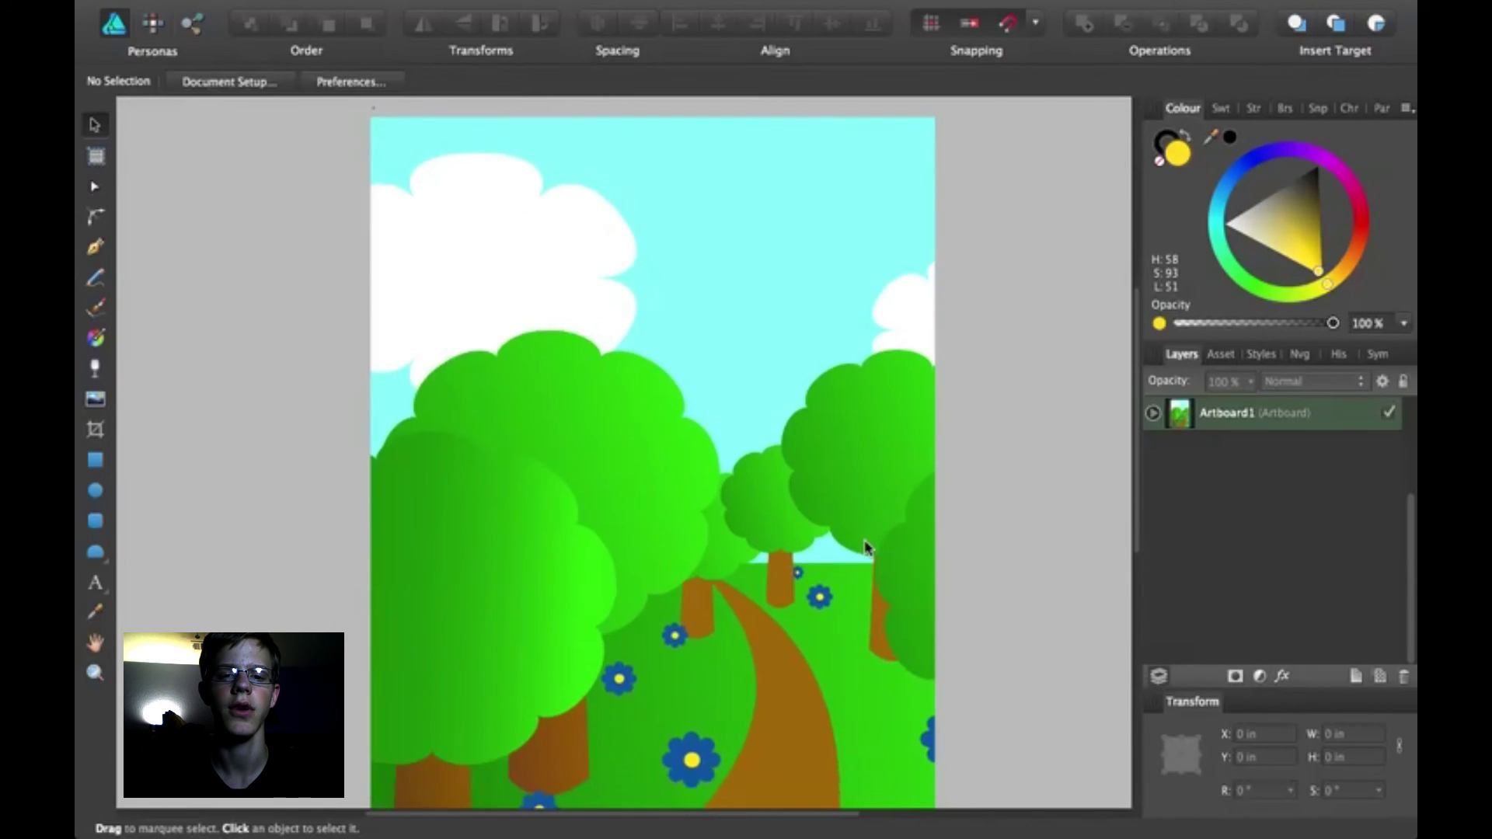
pyautogui.scroll(-10, 865, 546)
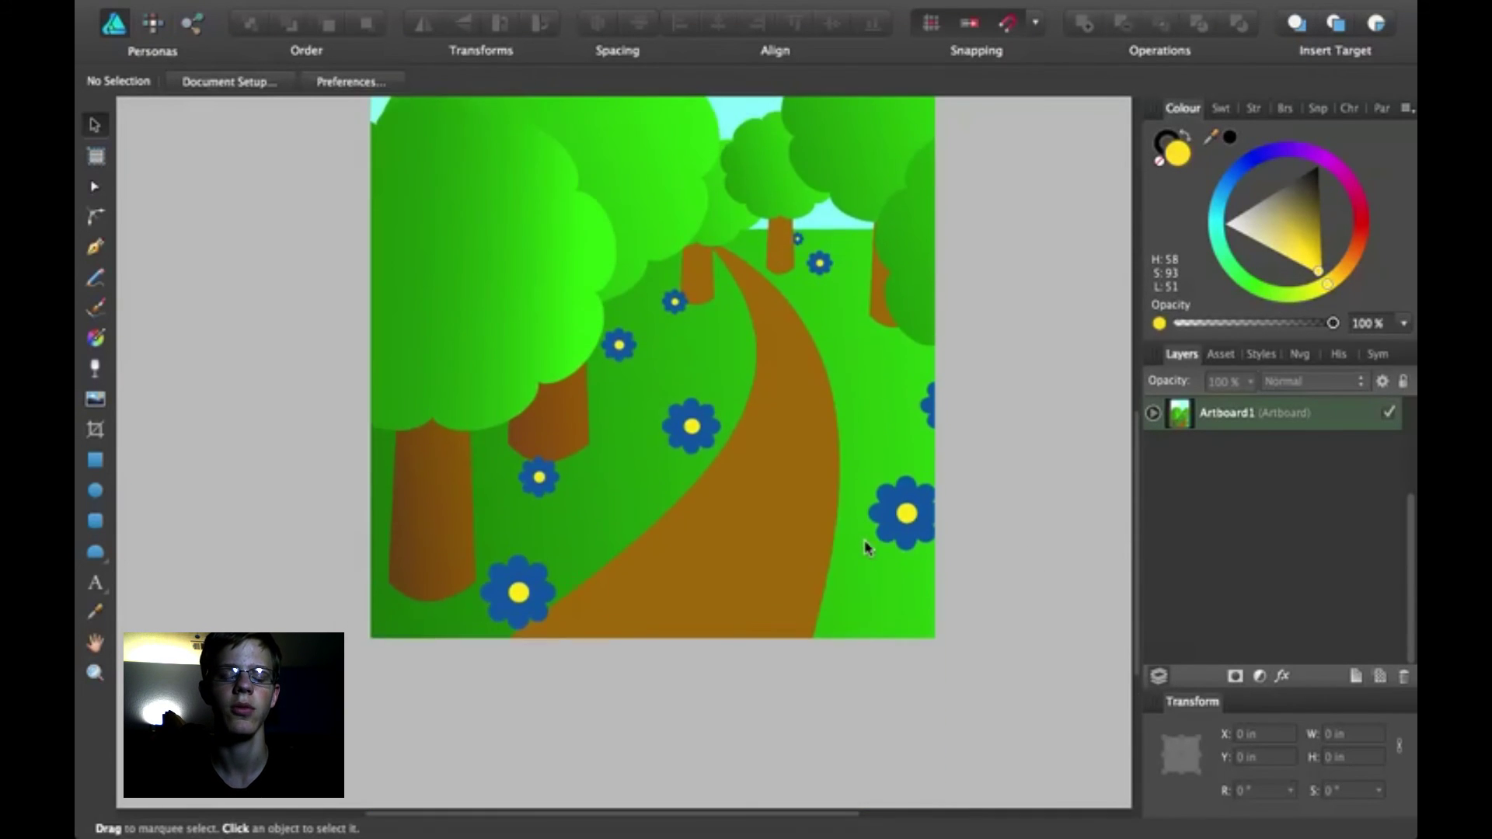
pyautogui.scroll(5, 865, 546)
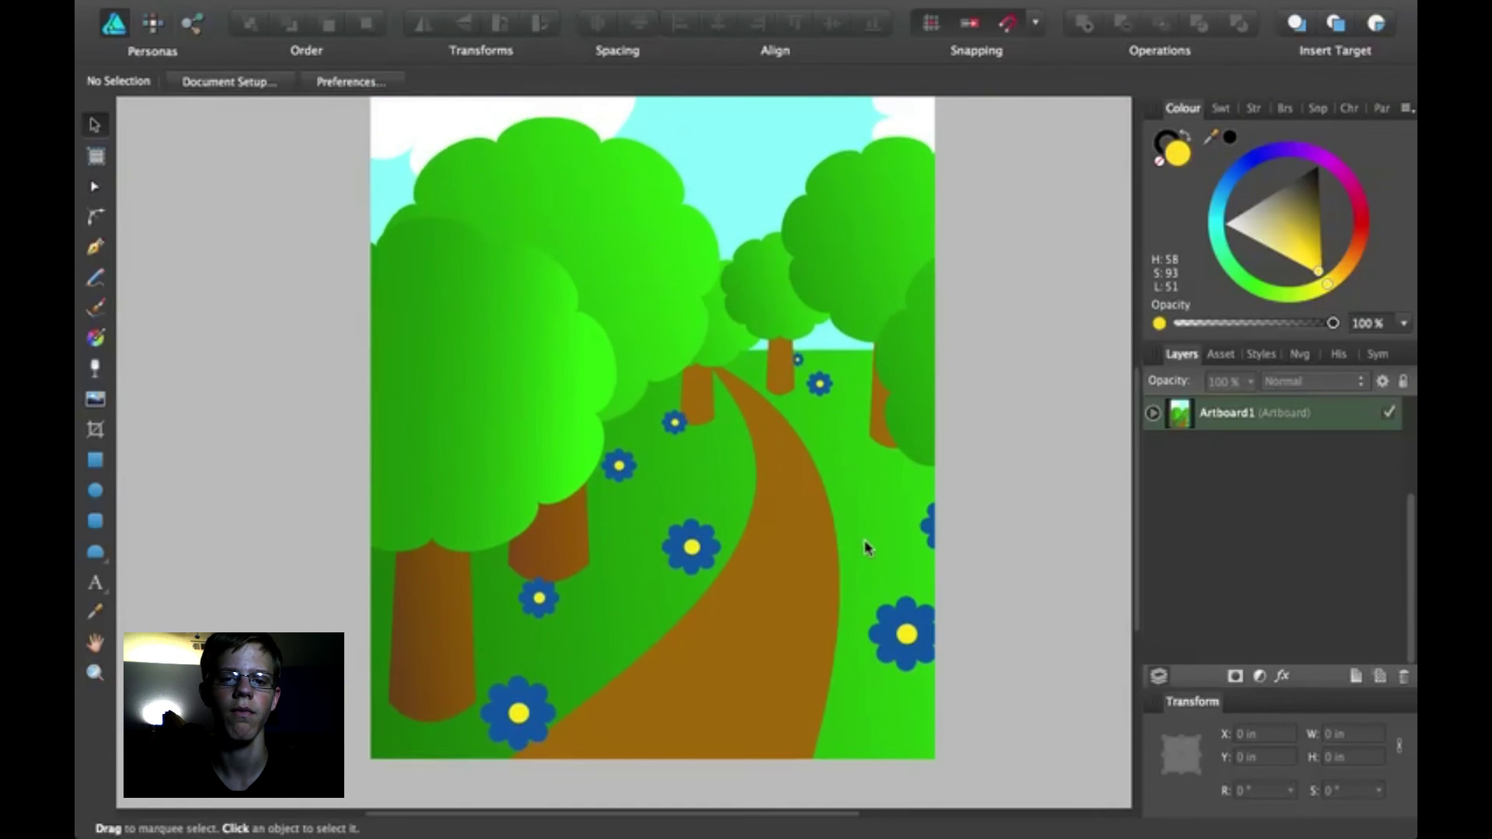
pyautogui.scroll(3, 866, 547)
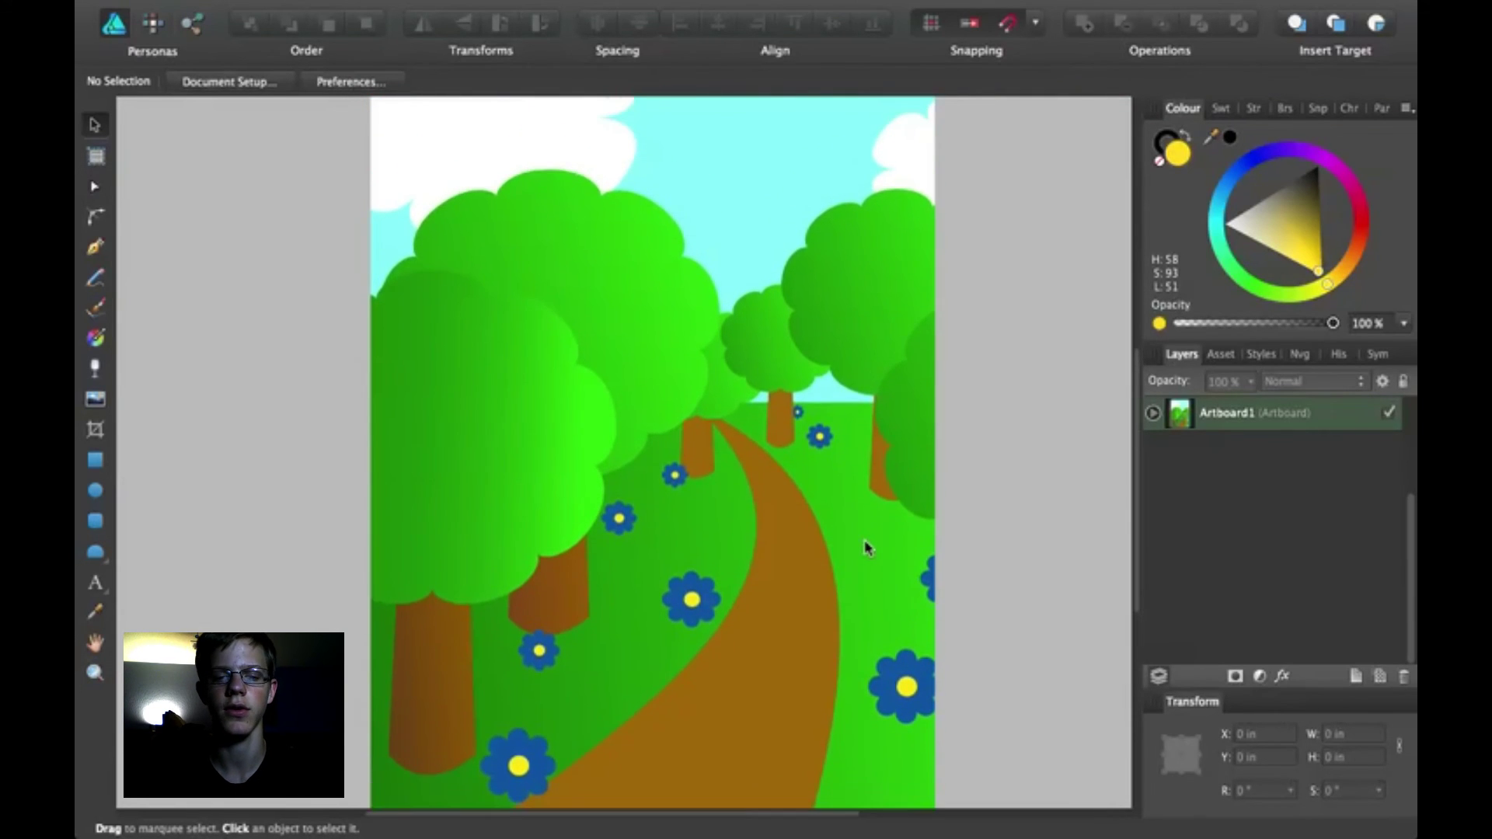